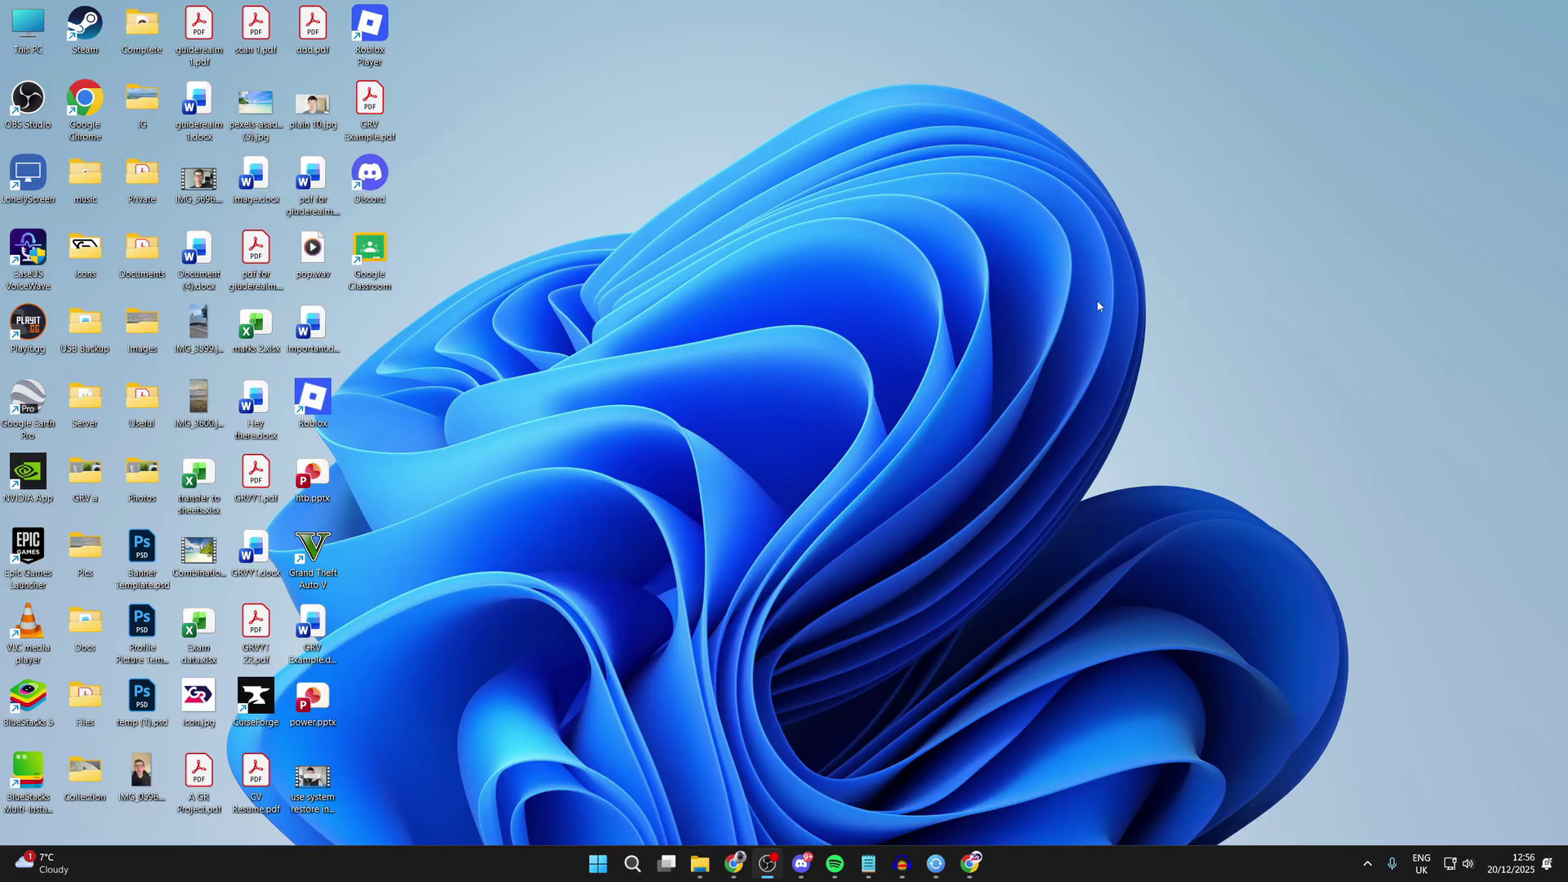
# Step: Search Google for 'lively wallpaper' and open the rocksdanister Lively Wallpaper site
pyautogui.click(983, 864)
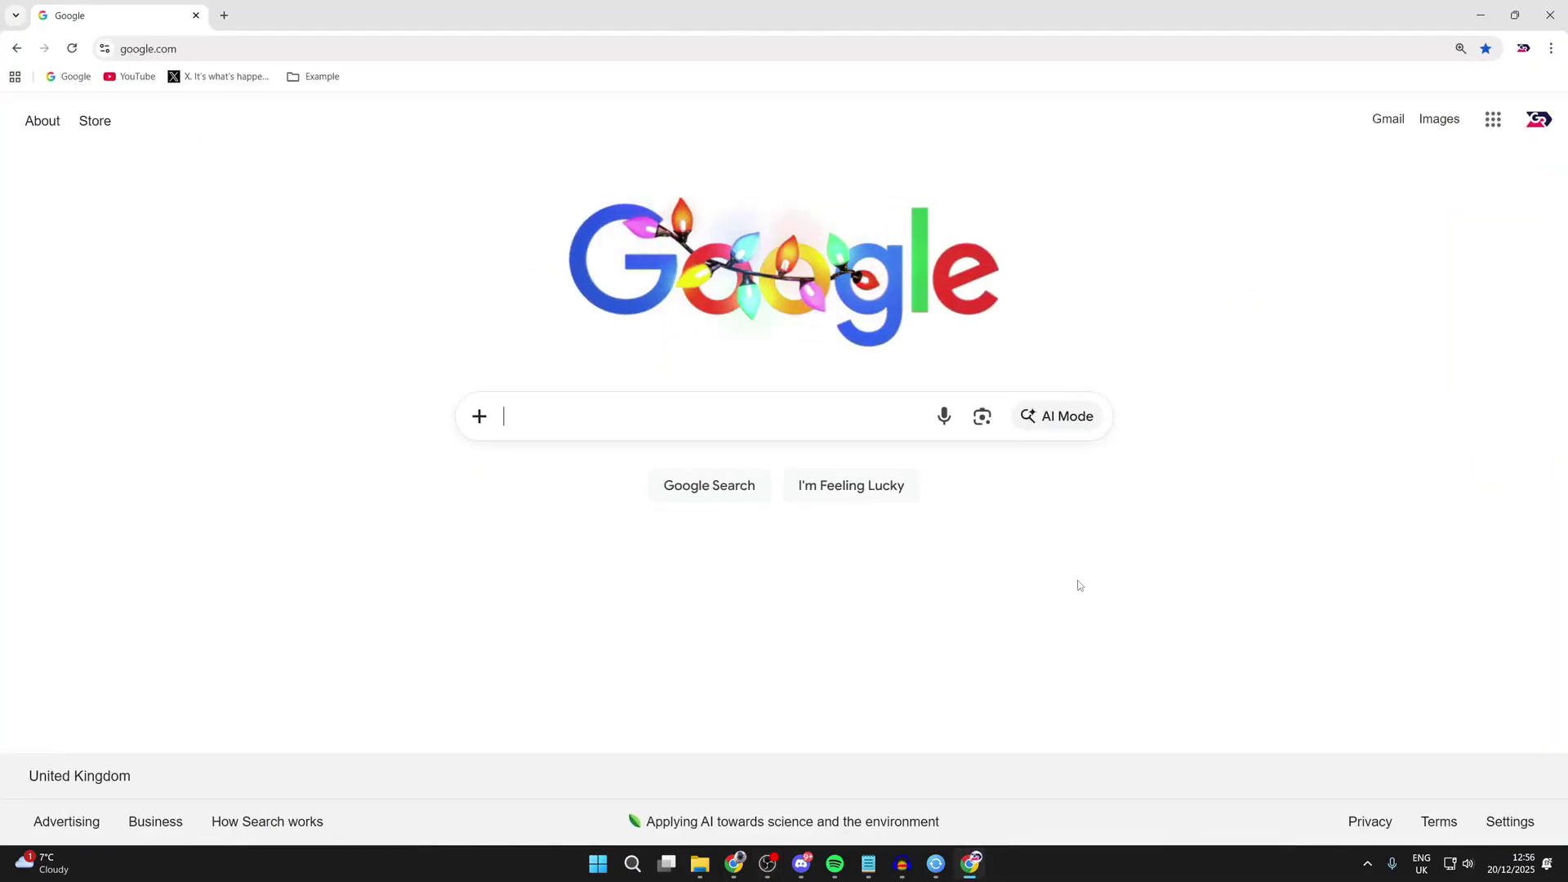
pyautogui.write('lively')
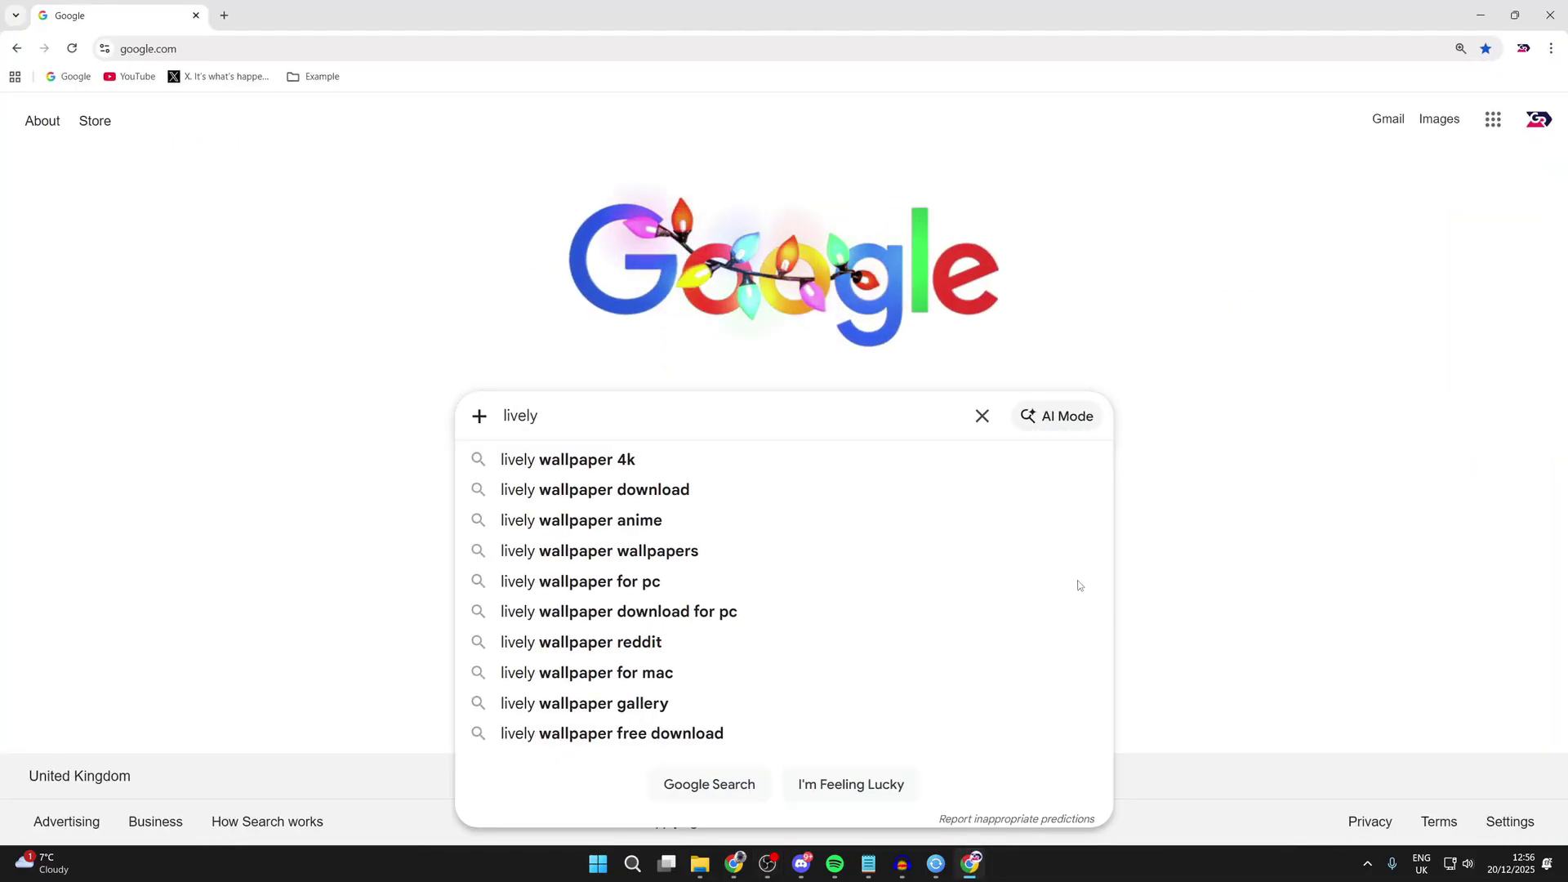
pyautogui.write(' wallpaper')
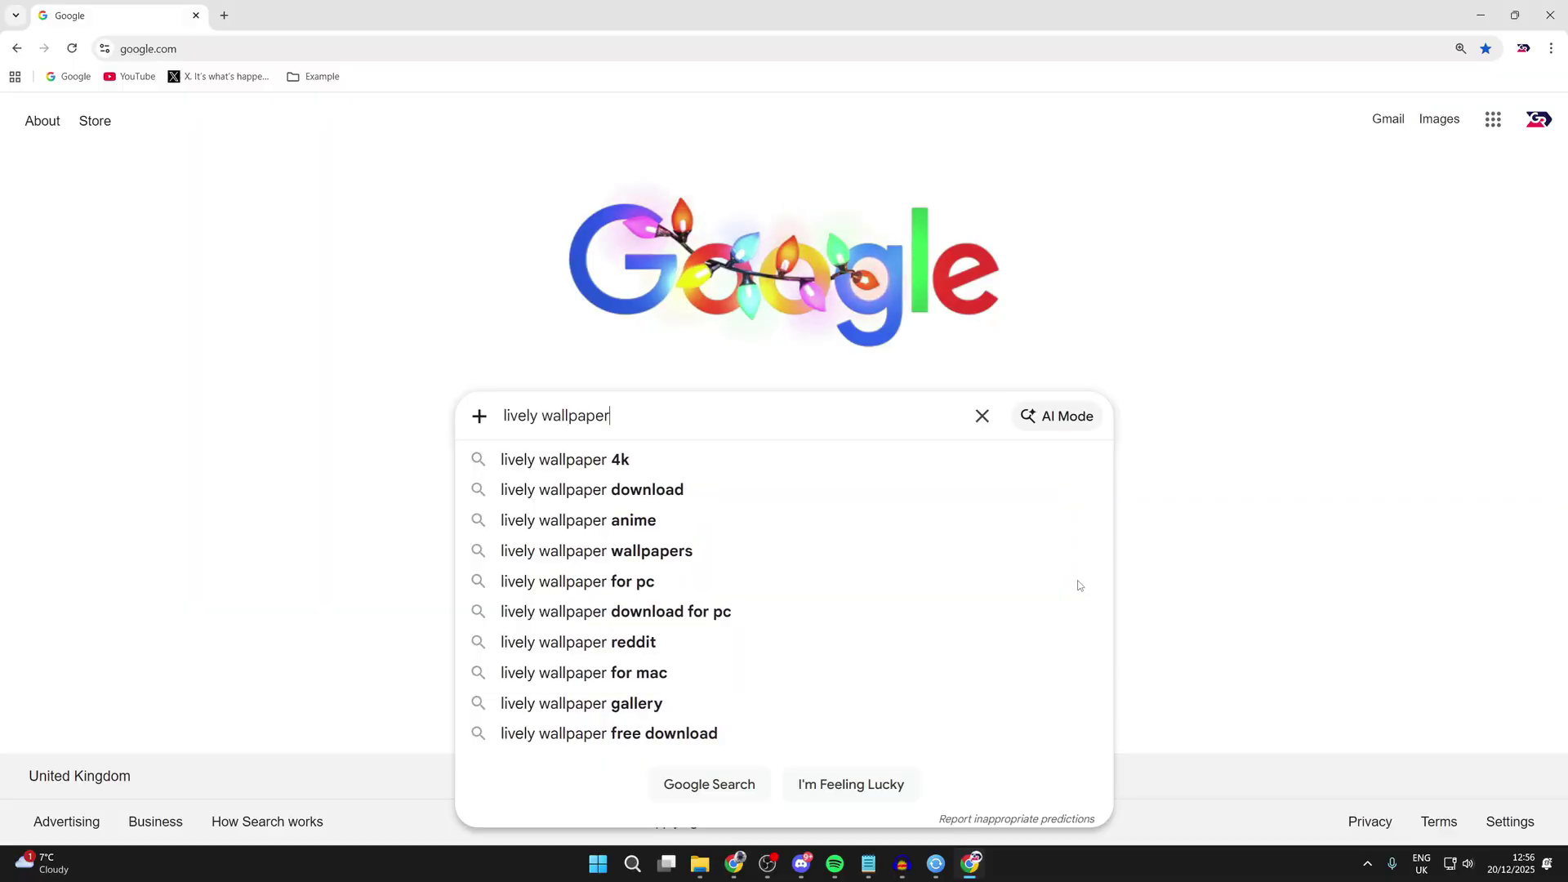
pyautogui.press('Return')
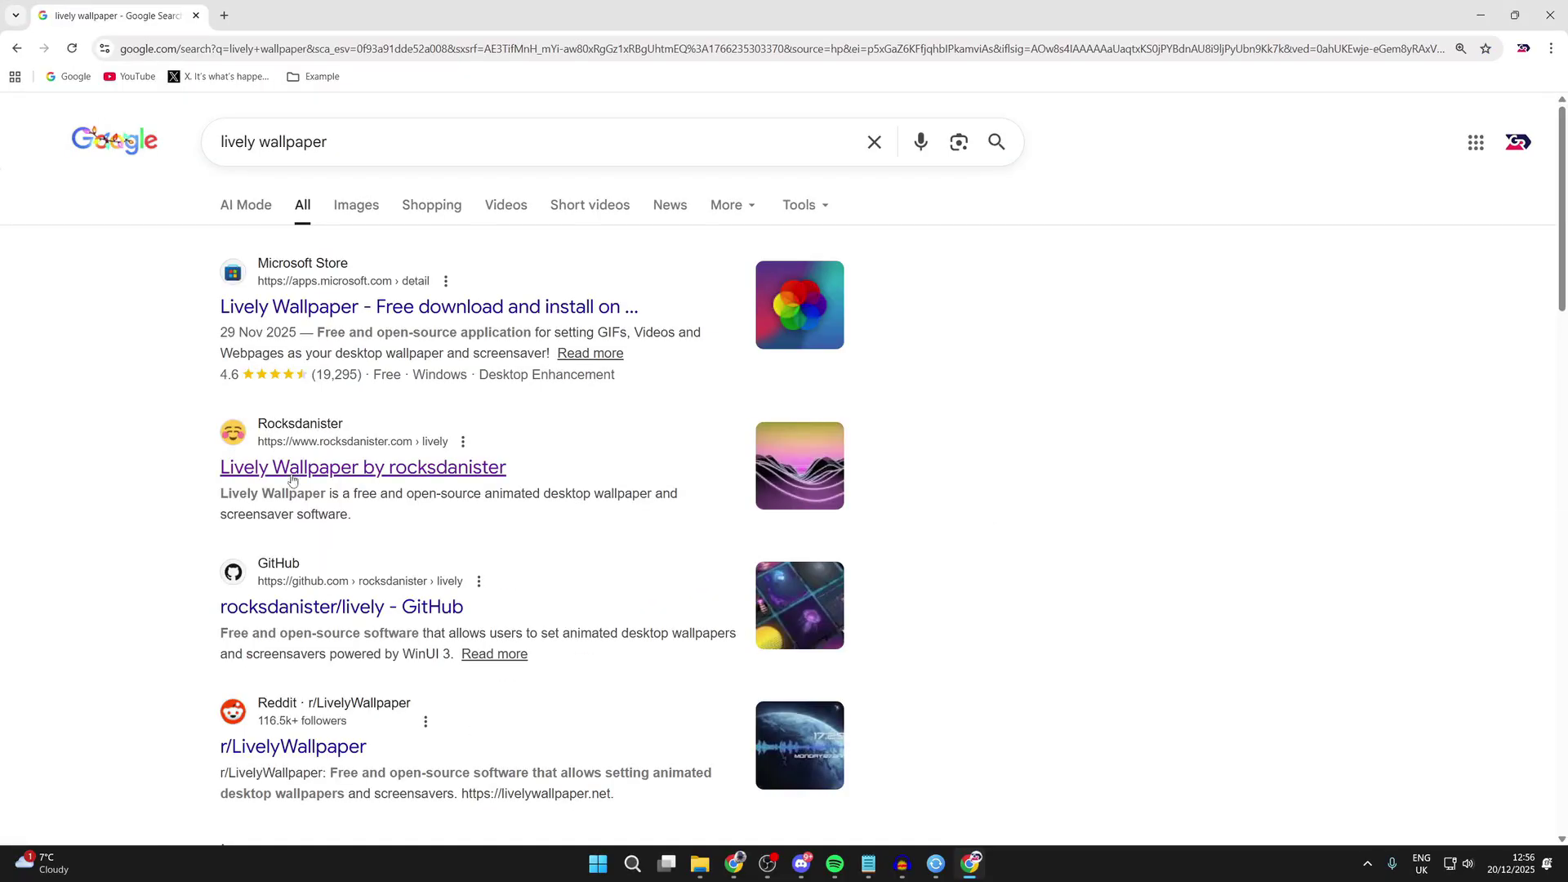
pyautogui.click(369, 466)
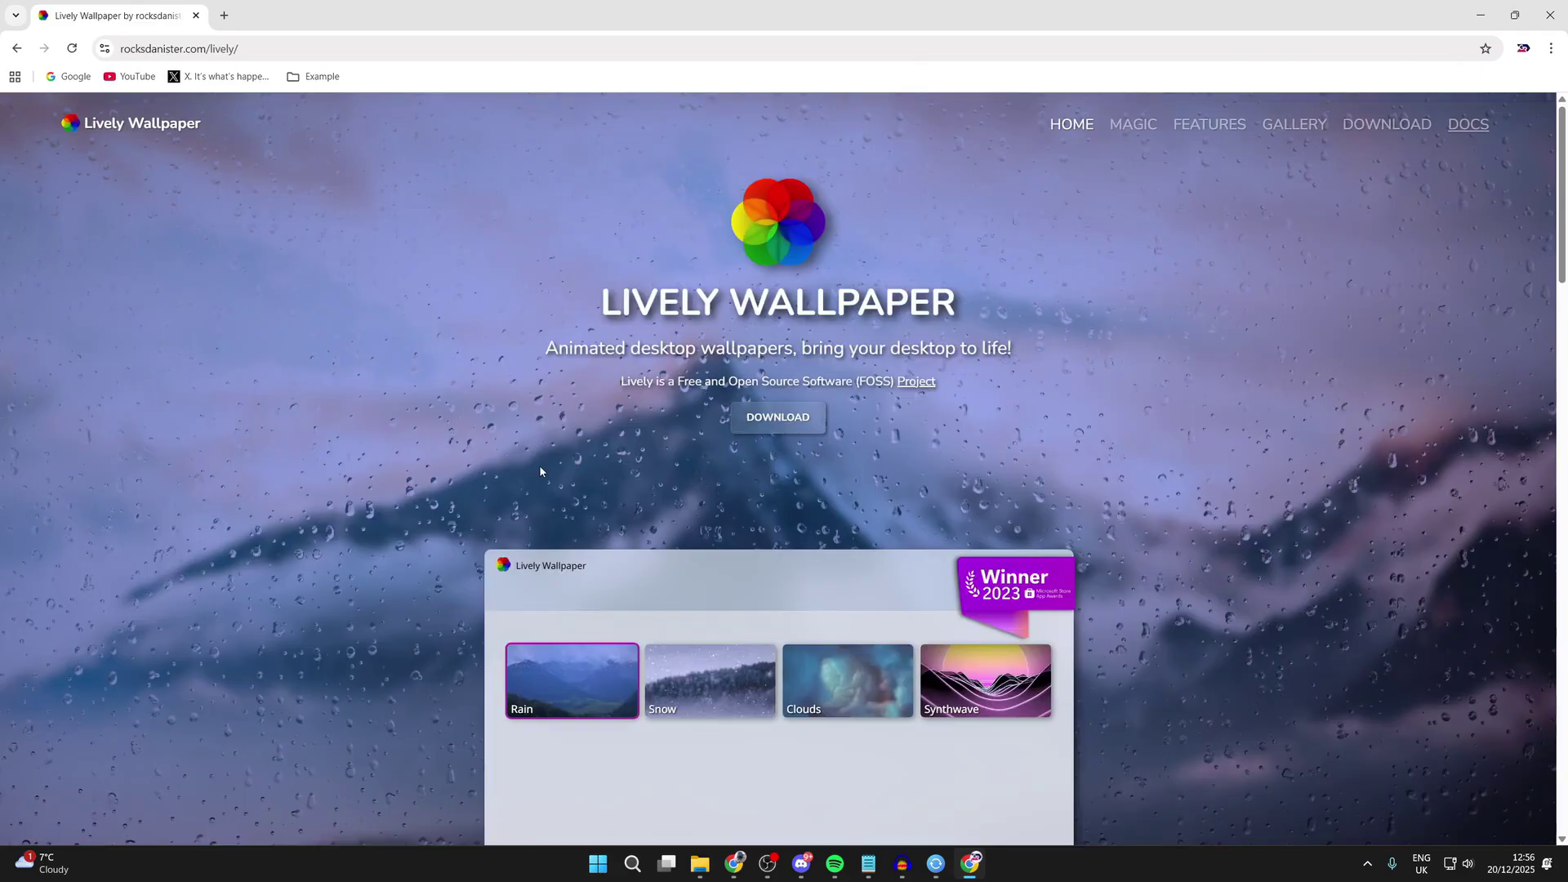
# Step: Download the Windows 64-bit installer, check its download progress, and minimise Chrome
pyautogui.scroll(-8, 539, 463)
pyautogui.scroll(-12, 539, 471)
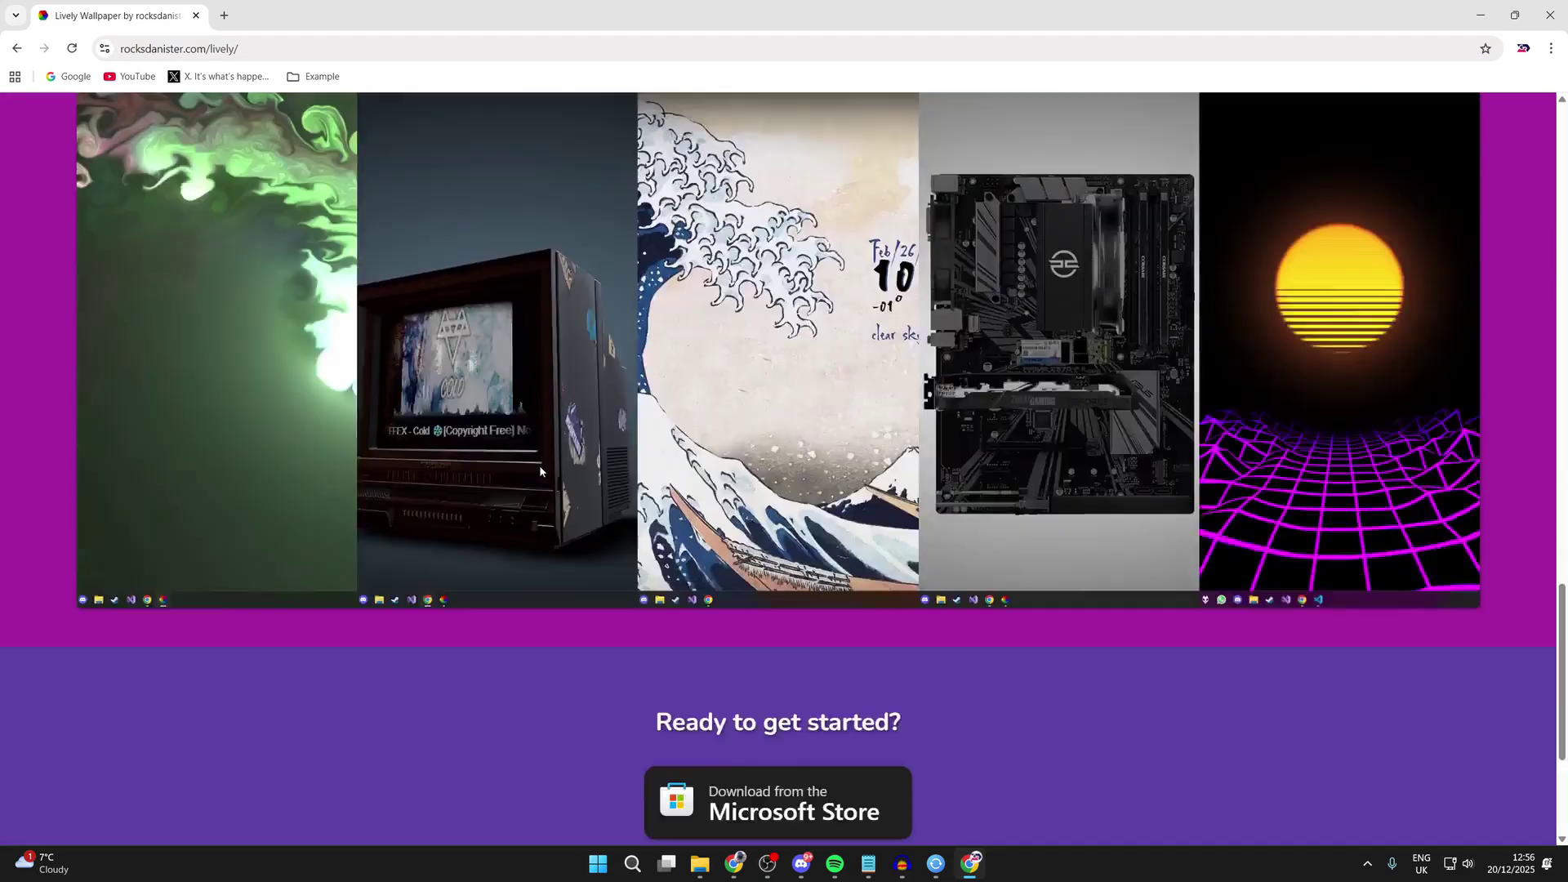
pyautogui.scroll(3, 539, 471)
pyautogui.scroll(-2, 707, 557)
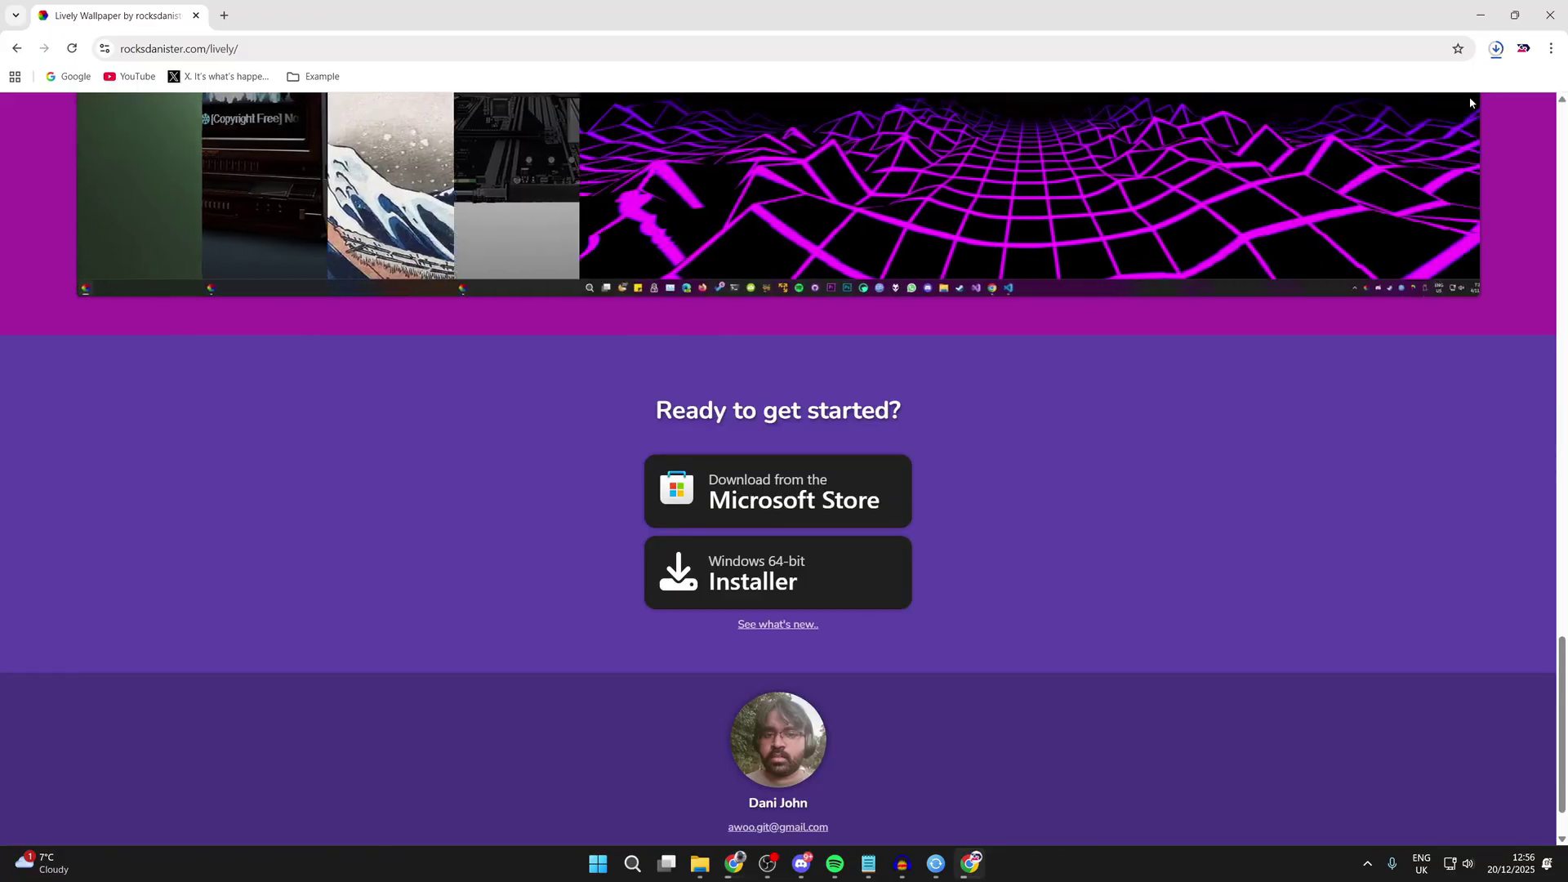
pyautogui.click(1499, 49)
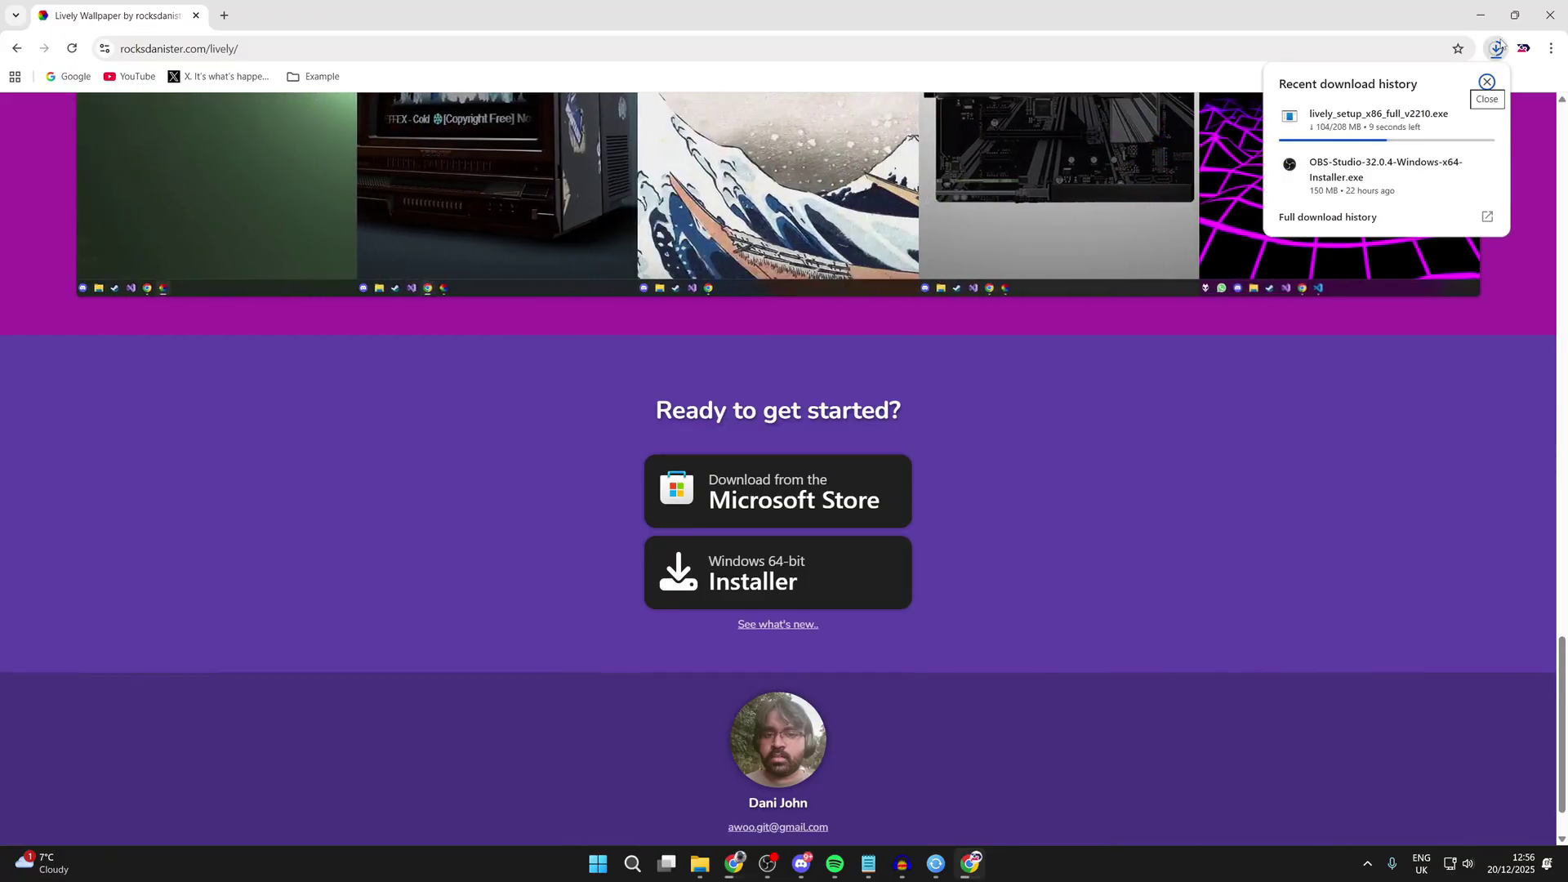
pyautogui.click(1480, 15)
# Step: Open the Downloads folder from File Explorer and launch lively_setup_x86_full_v2210.exe
pyautogui.rightClick(698, 863)
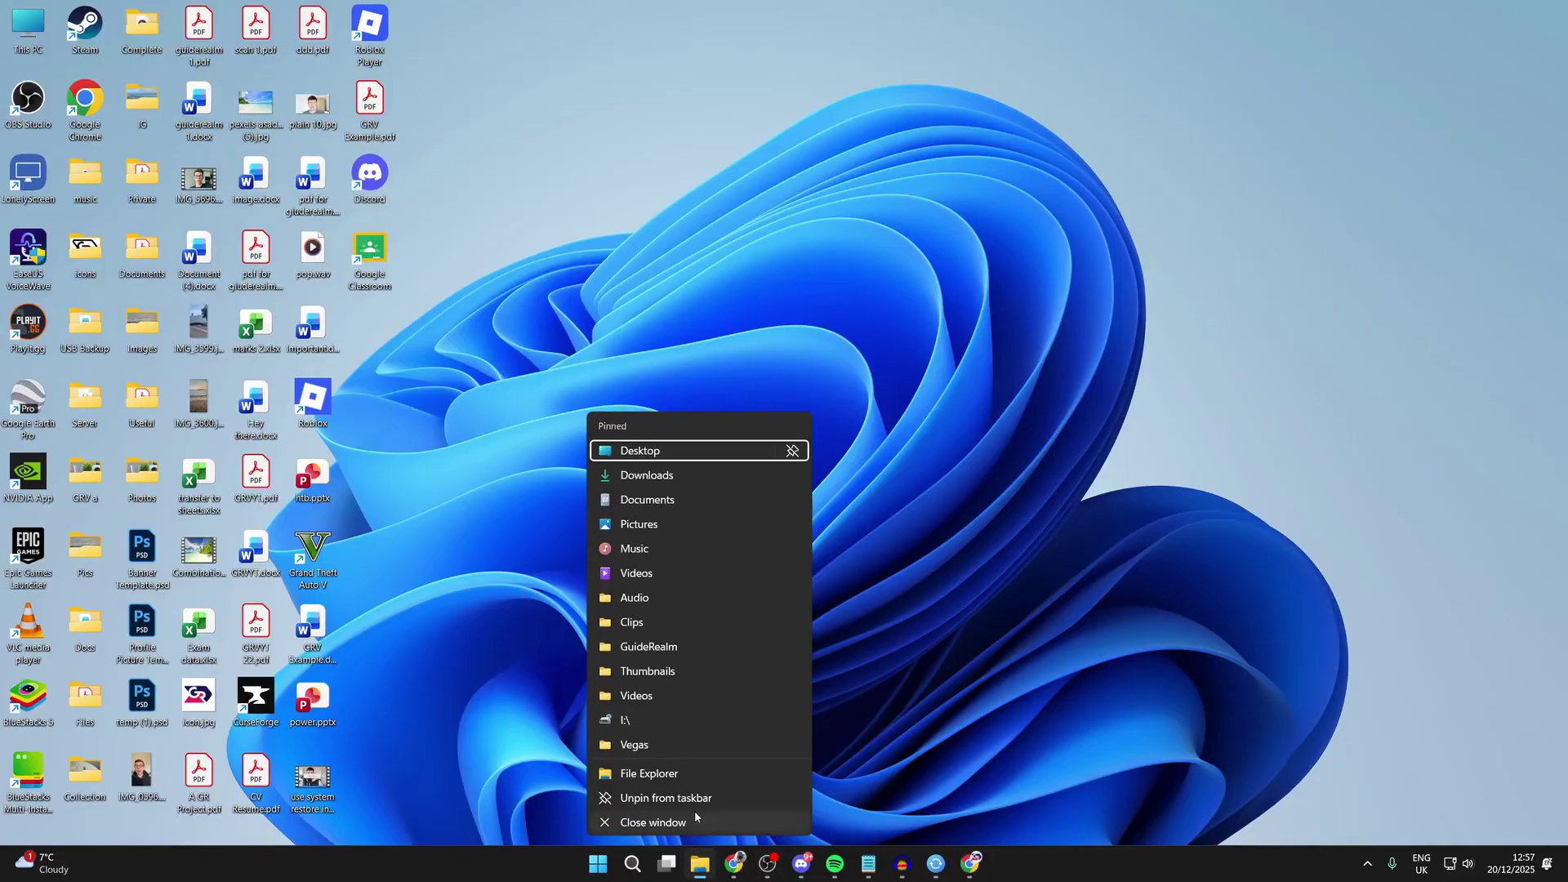
pyautogui.click(687, 478)
pyautogui.click(560, 445)
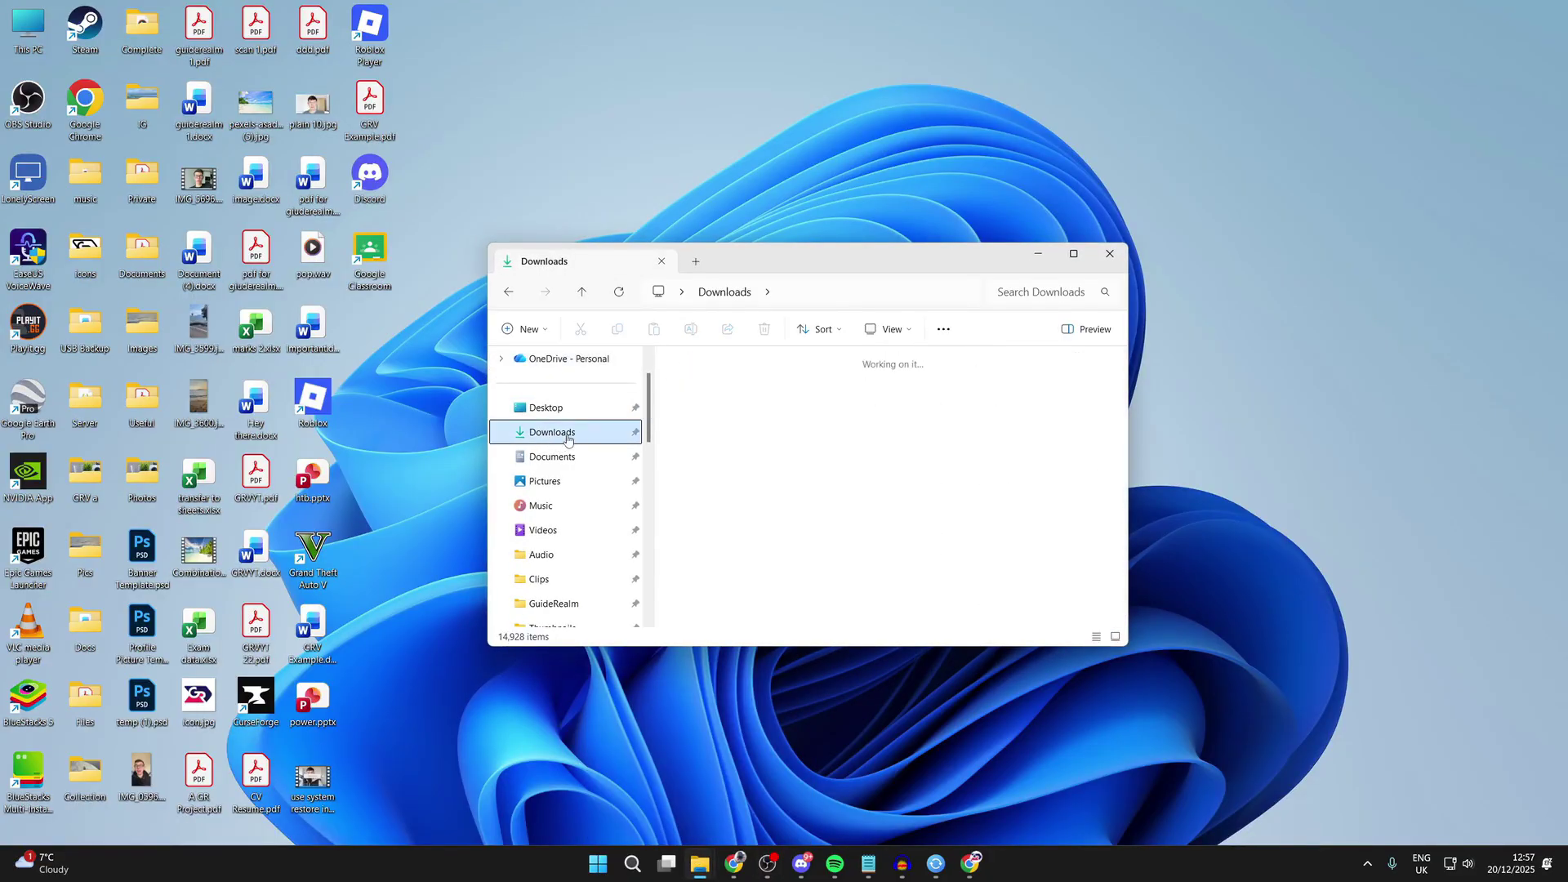
pyautogui.click(827, 486)
pyautogui.doubleClick(781, 444)
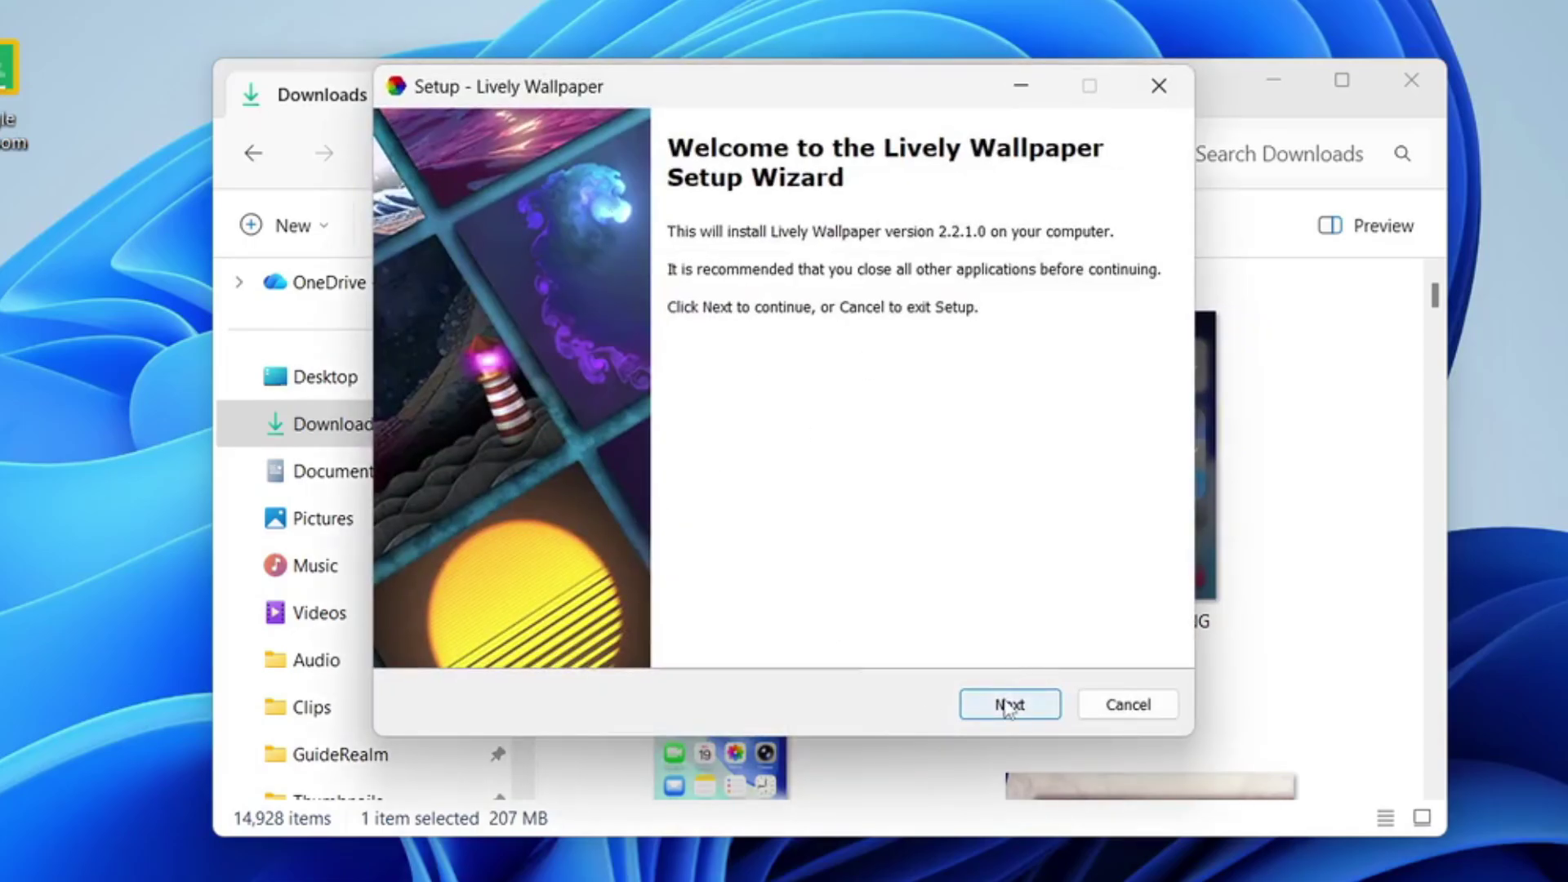
# Step: Accept the license and install to C:\Program Files\Lively Wallpaper with a desktop shortcut
pyautogui.click(1009, 706)
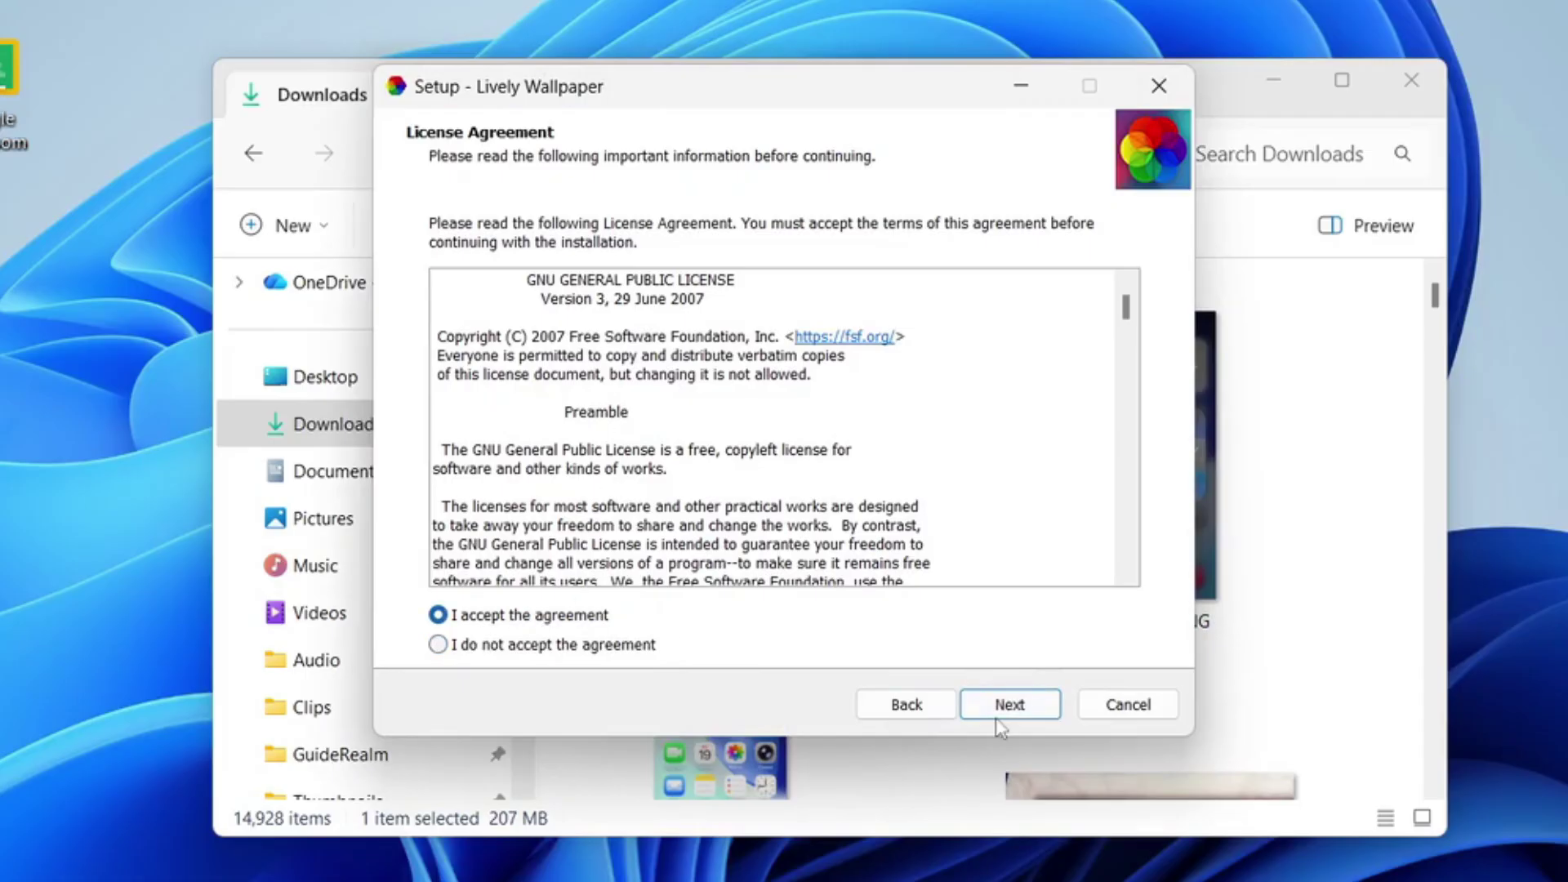
pyautogui.click(997, 716)
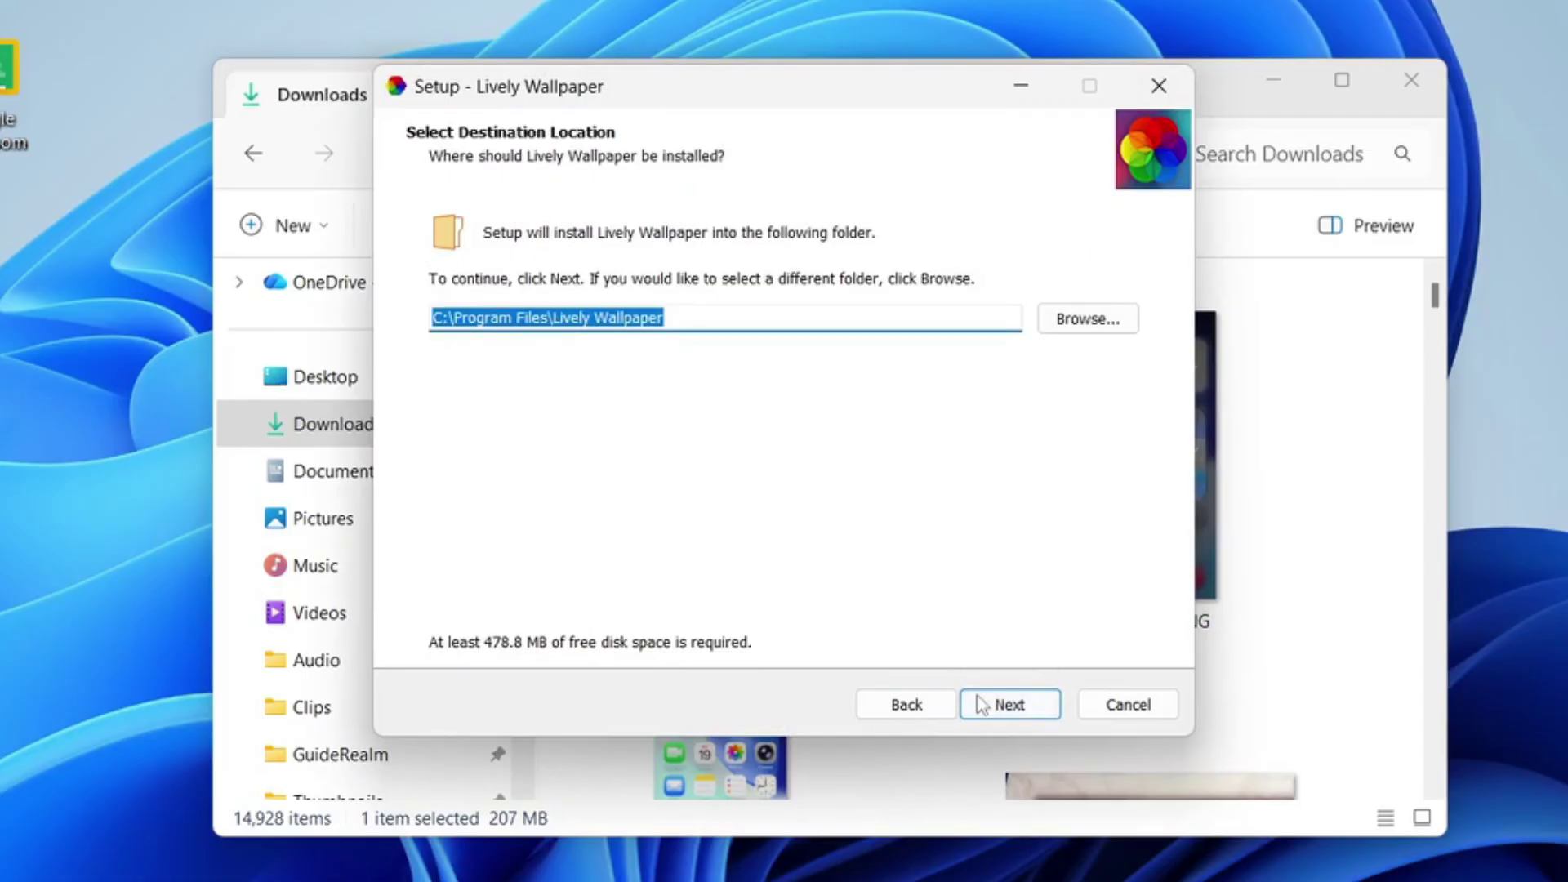
pyautogui.click(980, 706)
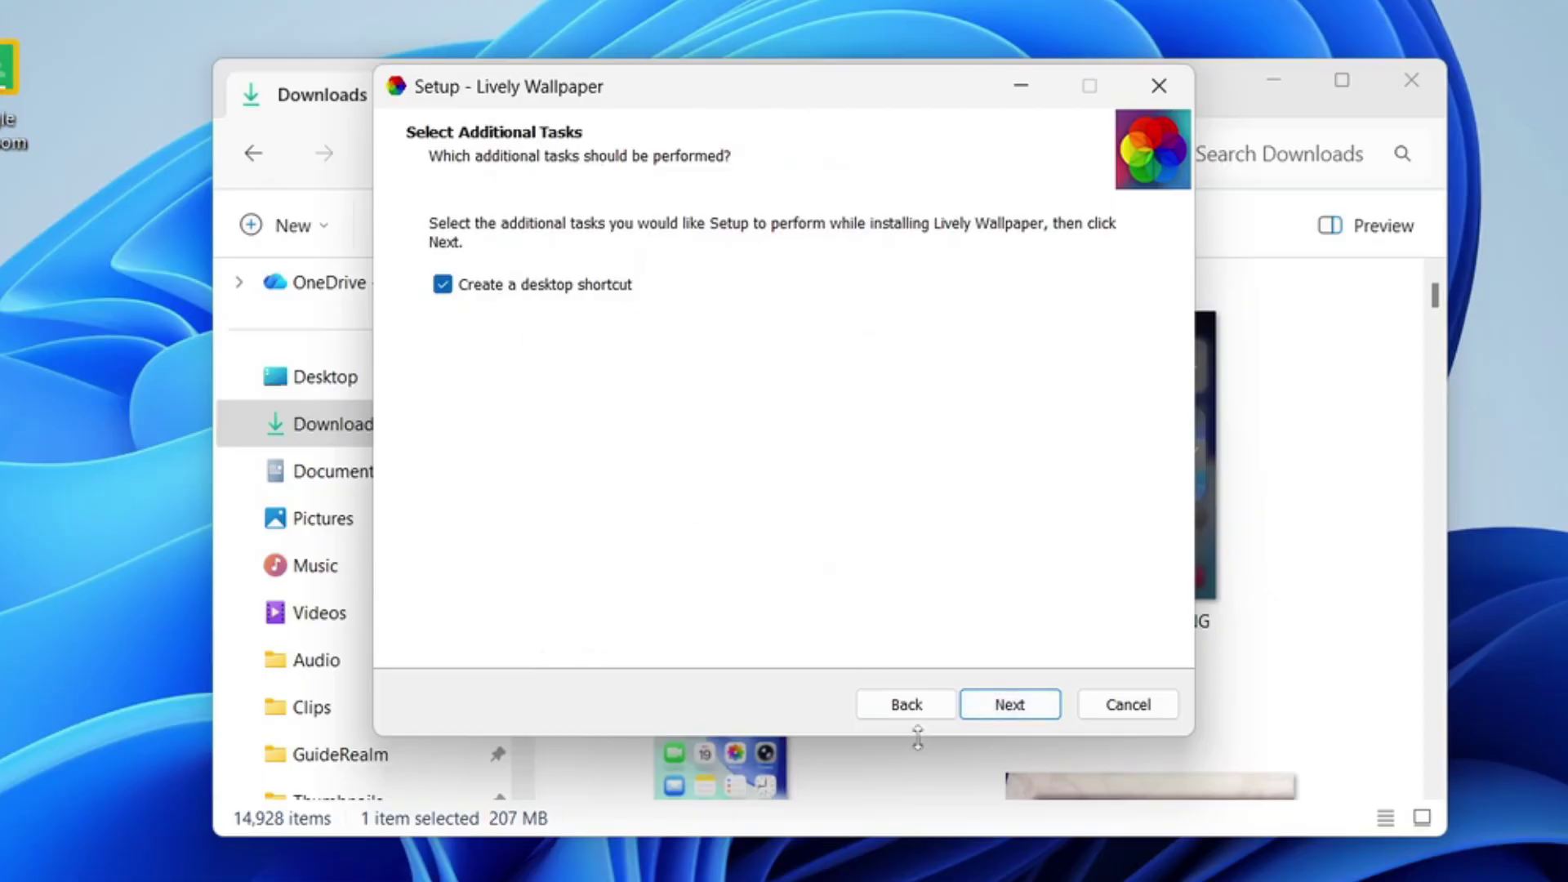
pyautogui.click(1027, 717)
pyautogui.click(1027, 717)
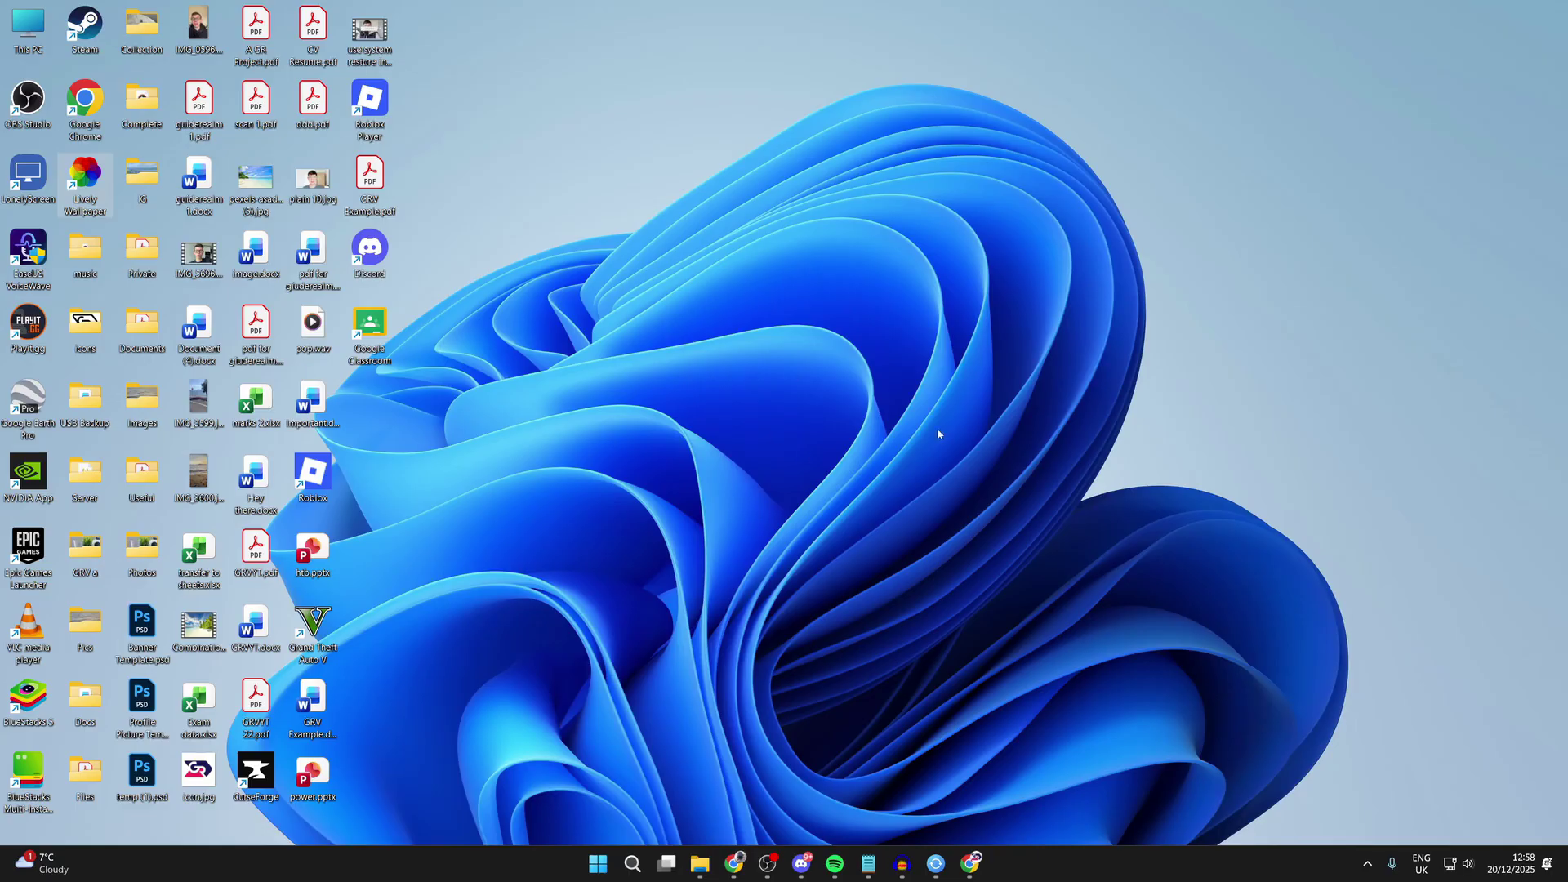
# Step: Open the Lively main window from its hidden system-tray icon
pyautogui.click(1368, 865)
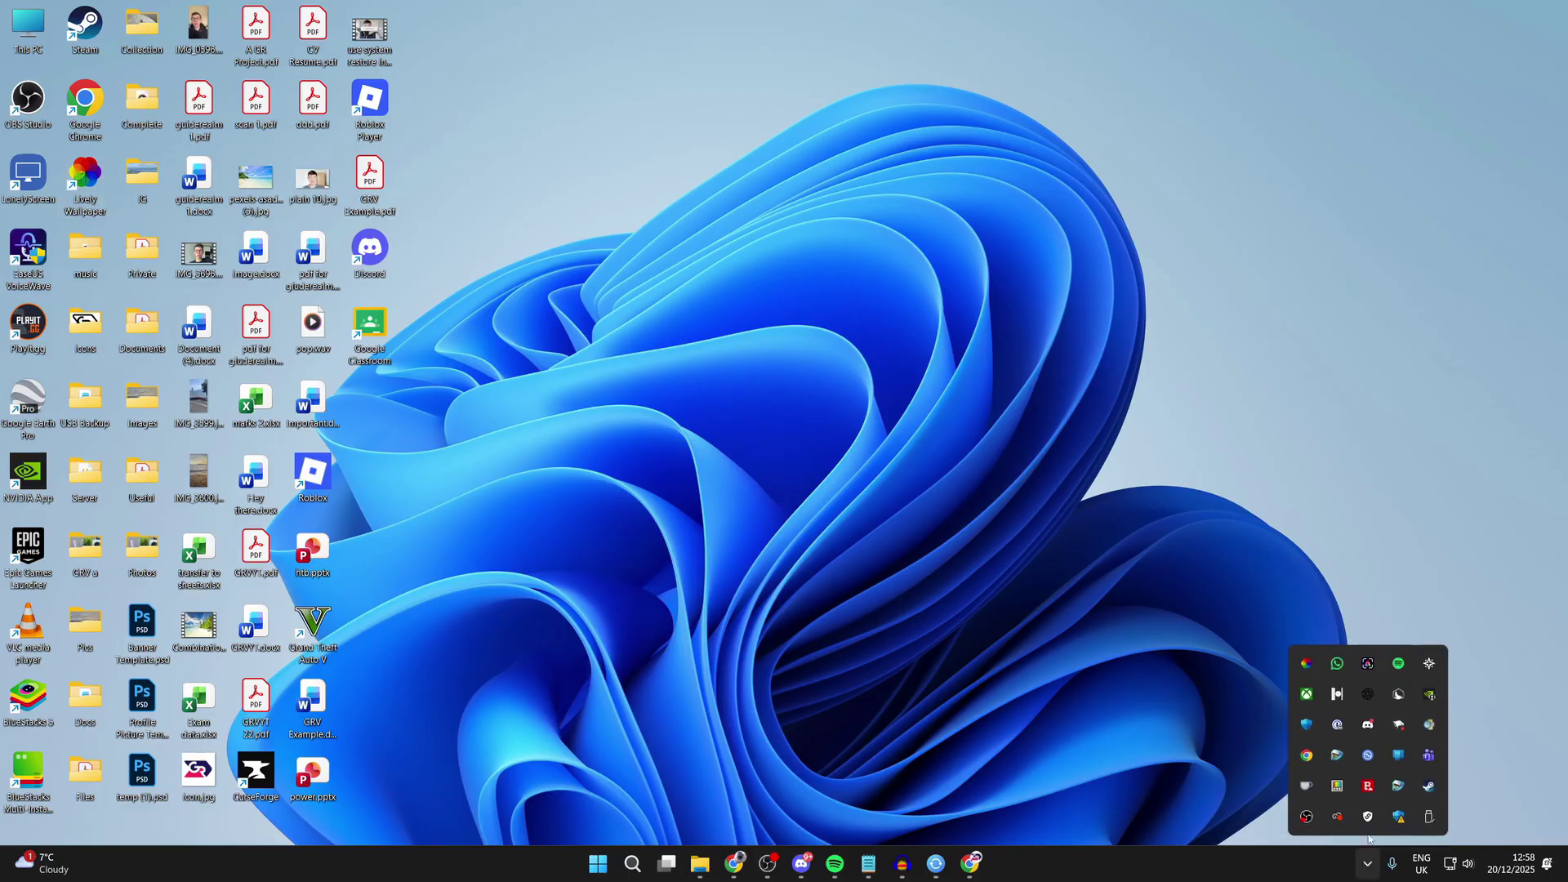
pyautogui.rightClick(1307, 665)
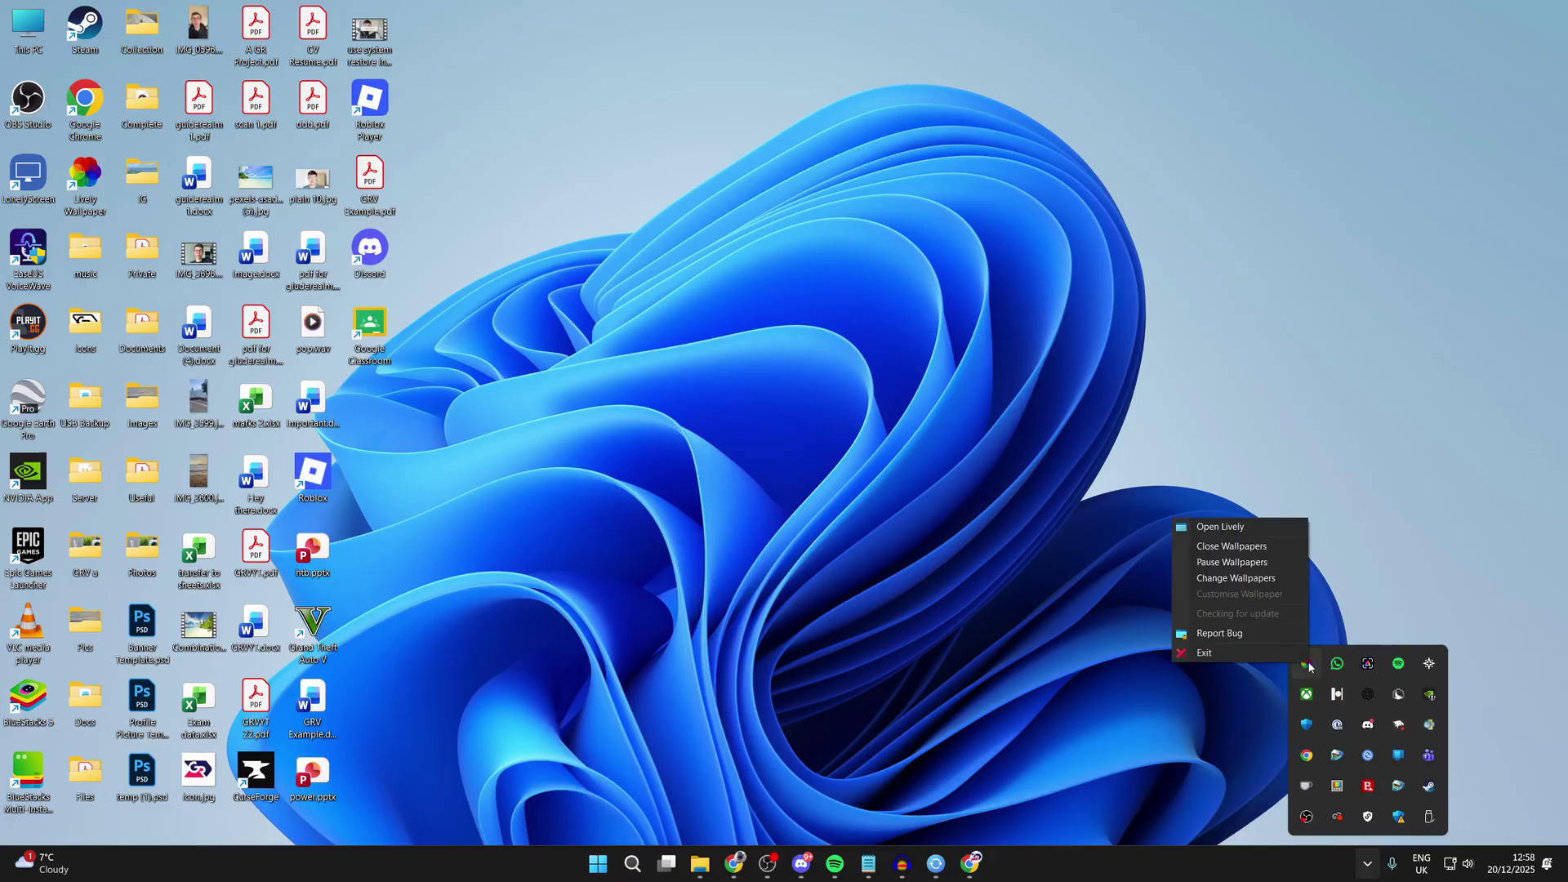
pyautogui.click(1260, 528)
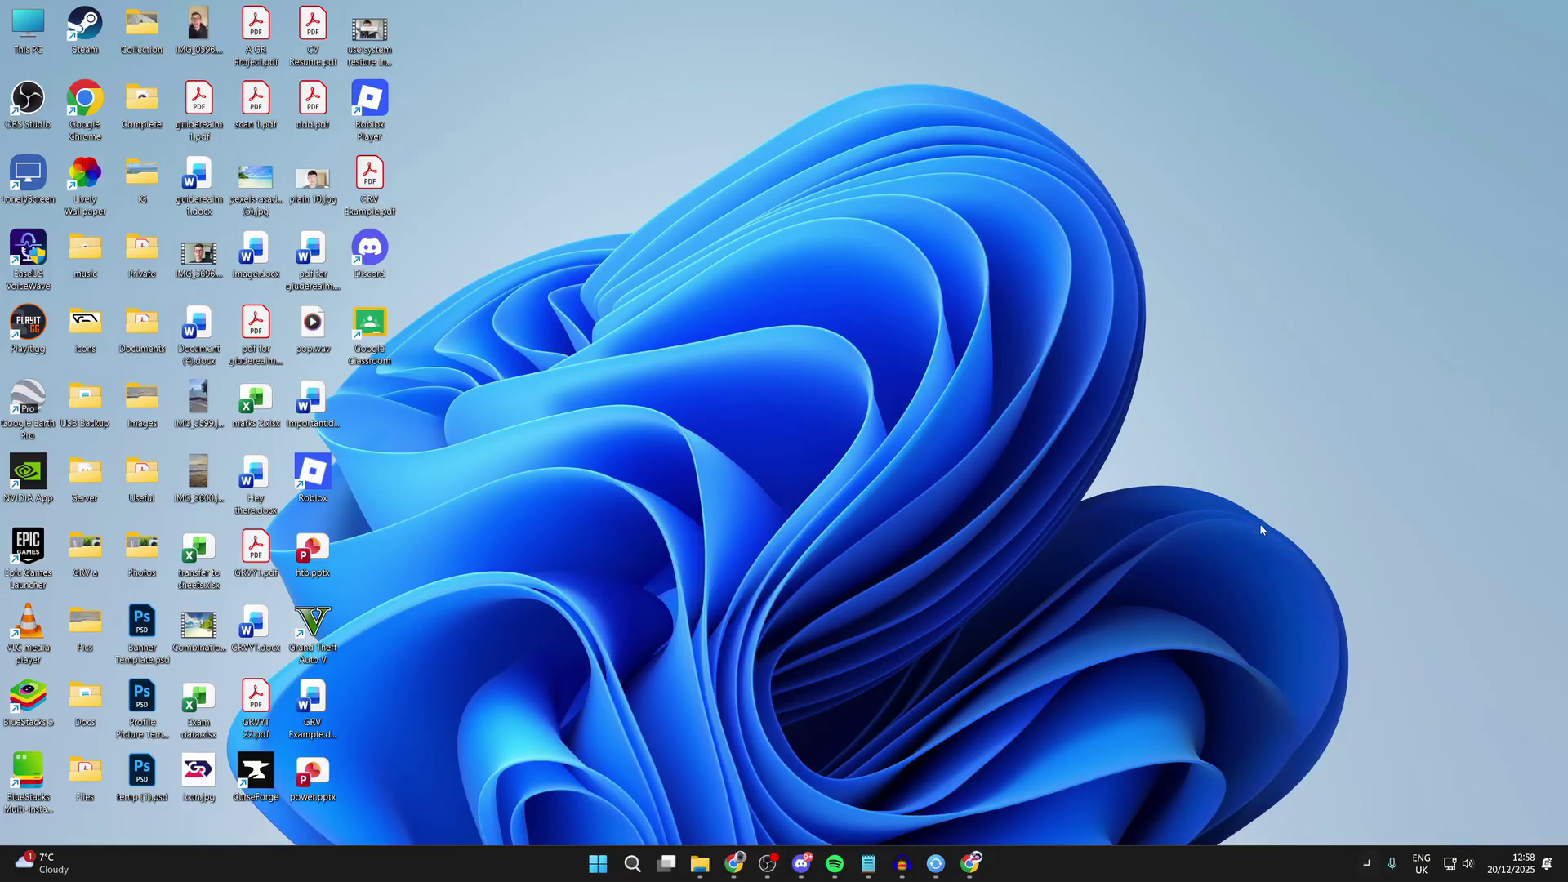
# Step: Reposition and widen the Lively window, apply Periodic Table, and briefly view the online gallery
pyautogui.moveTo(667, 176); pyautogui.dragTo(886, 106)
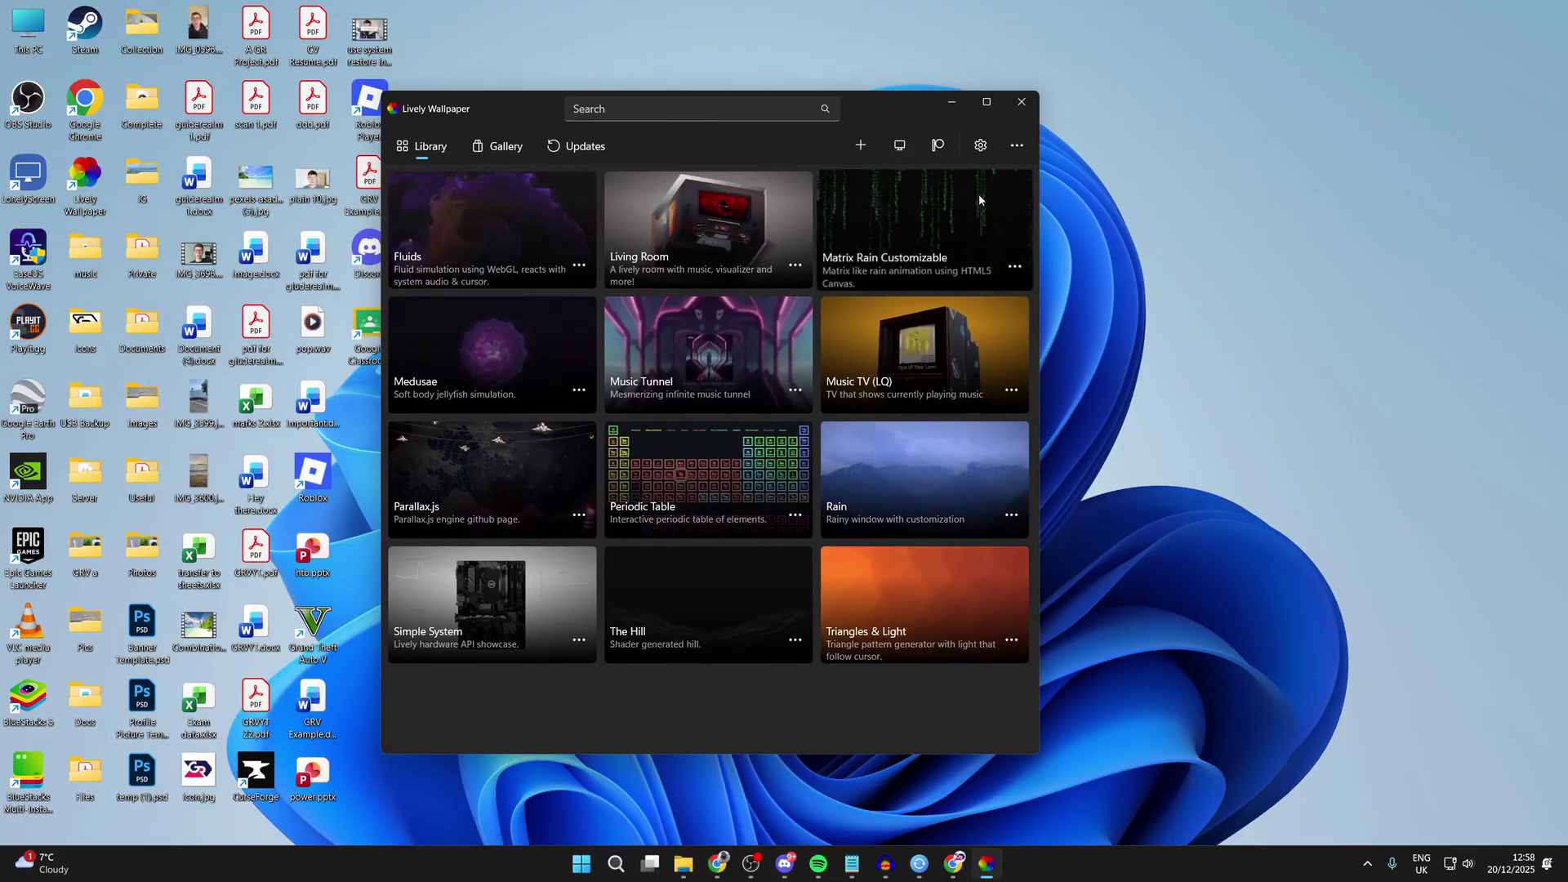
pyautogui.moveTo(1038, 234); pyautogui.dragTo(1218, 234)
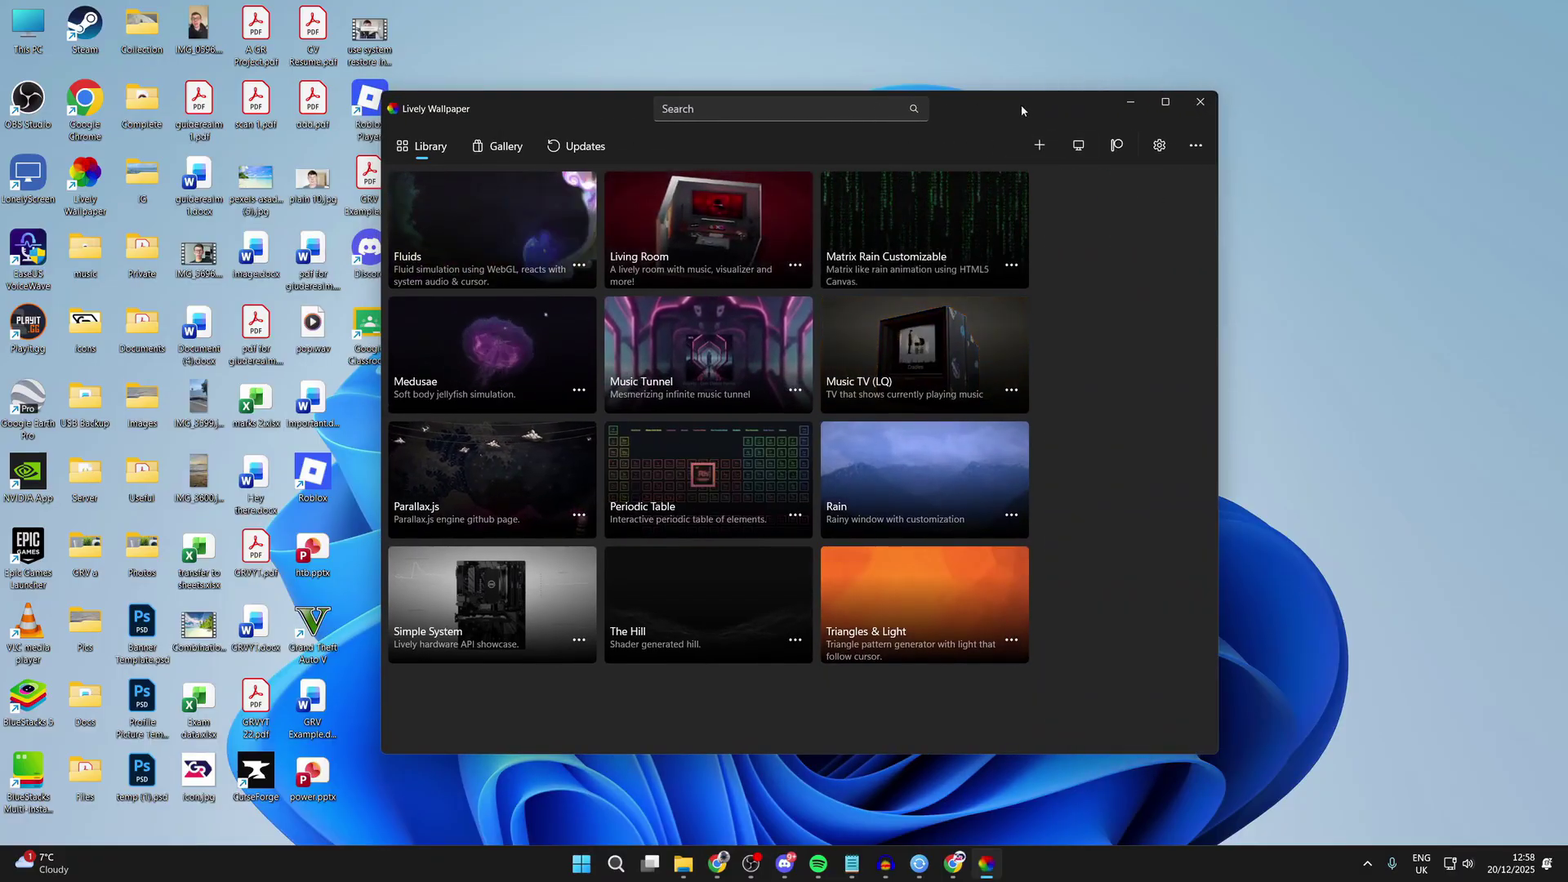
pyautogui.moveTo(1020, 104); pyautogui.dragTo(986, 110)
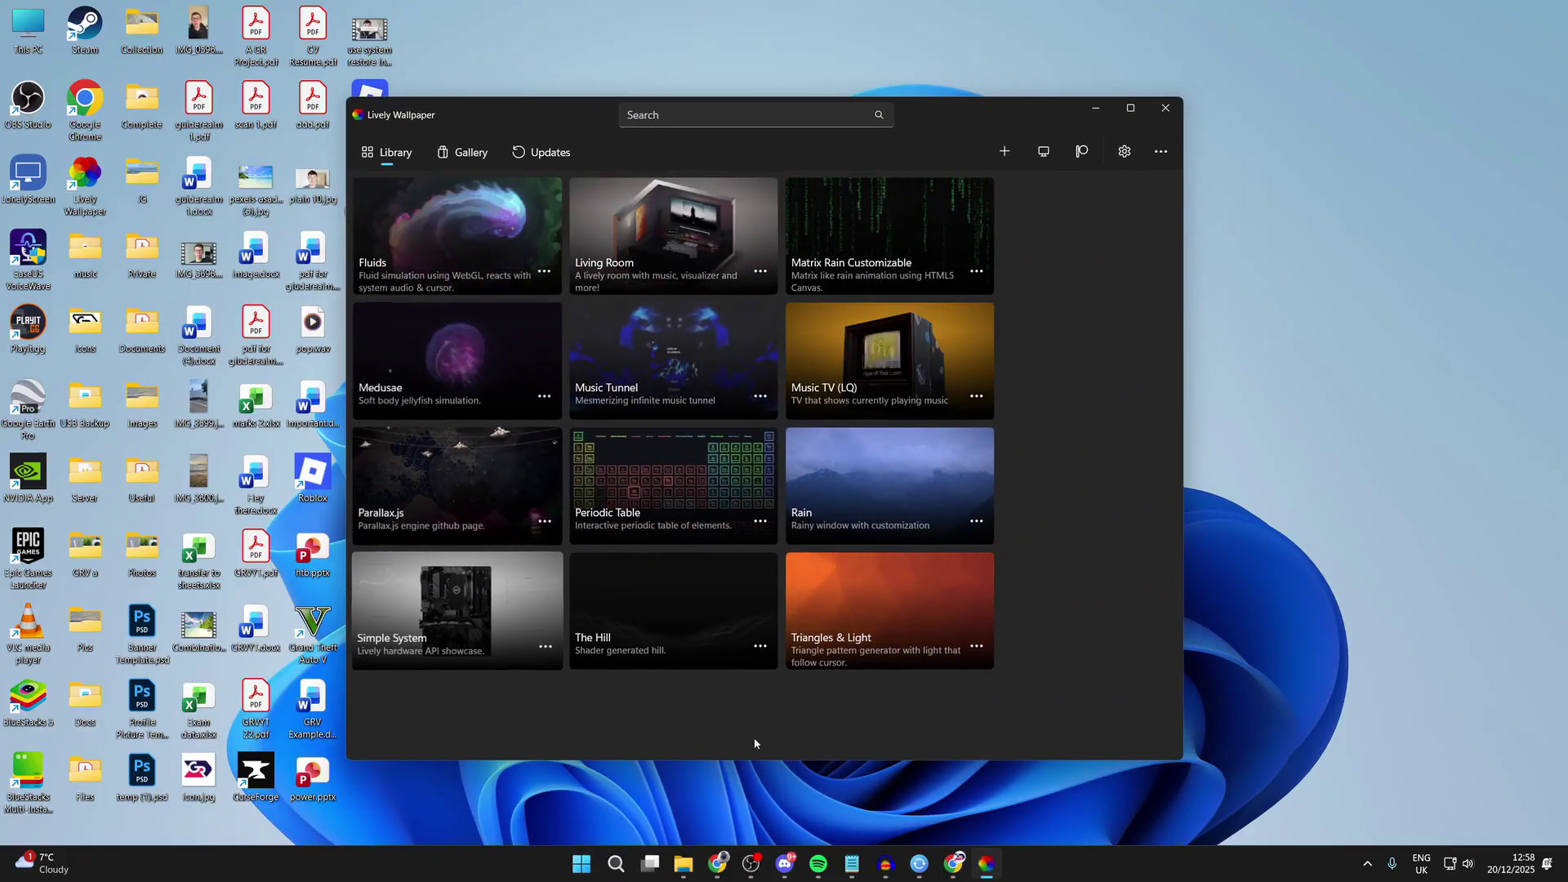
pyautogui.click(658, 480)
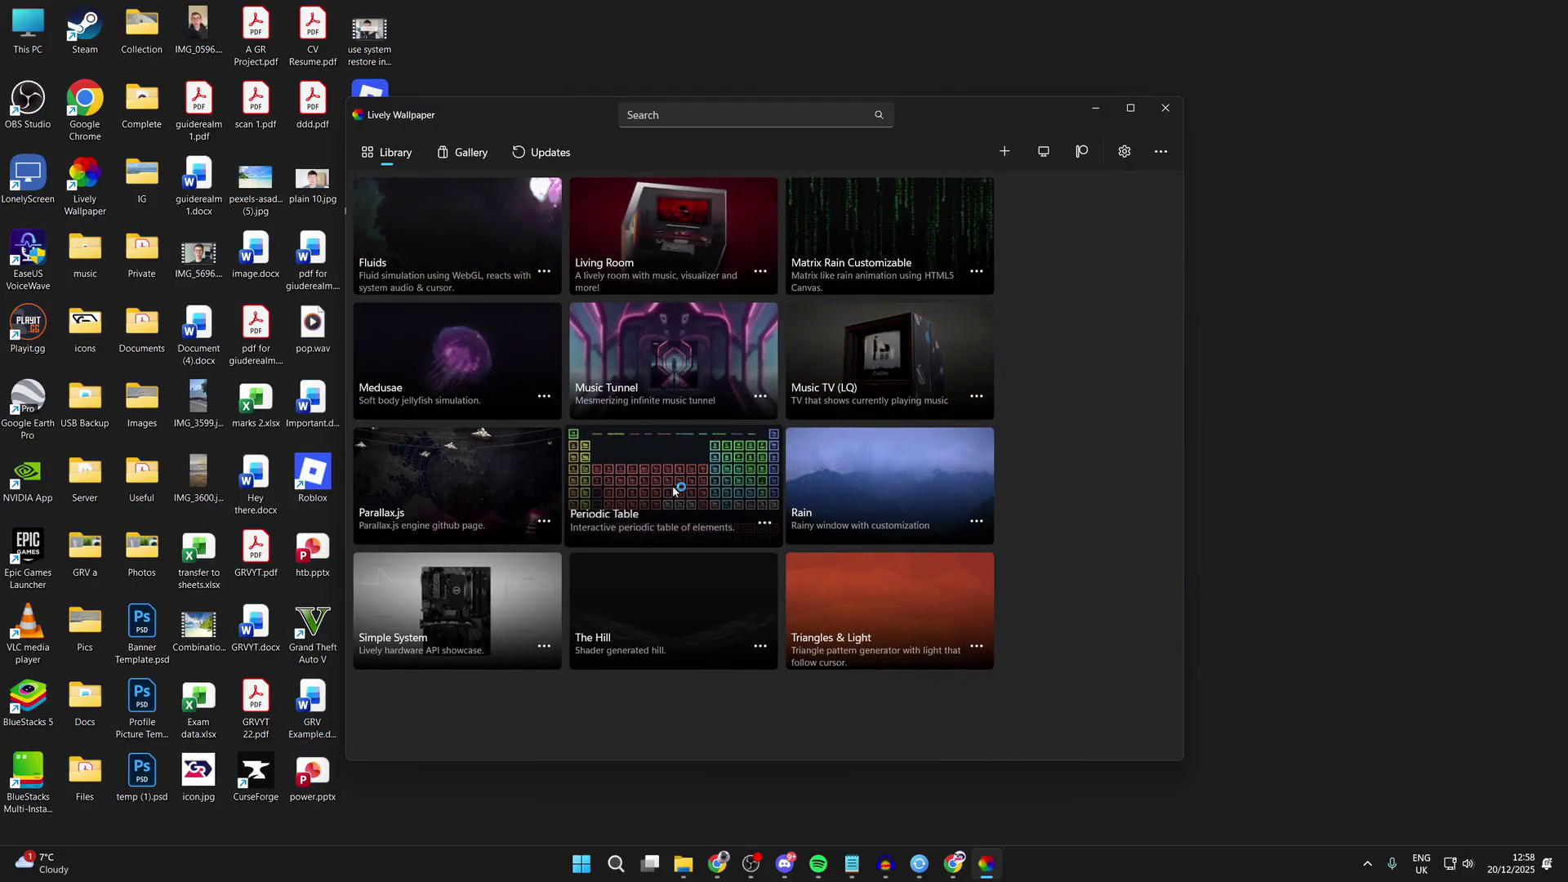
pyautogui.moveTo(958, 112); pyautogui.dragTo(996, 133)
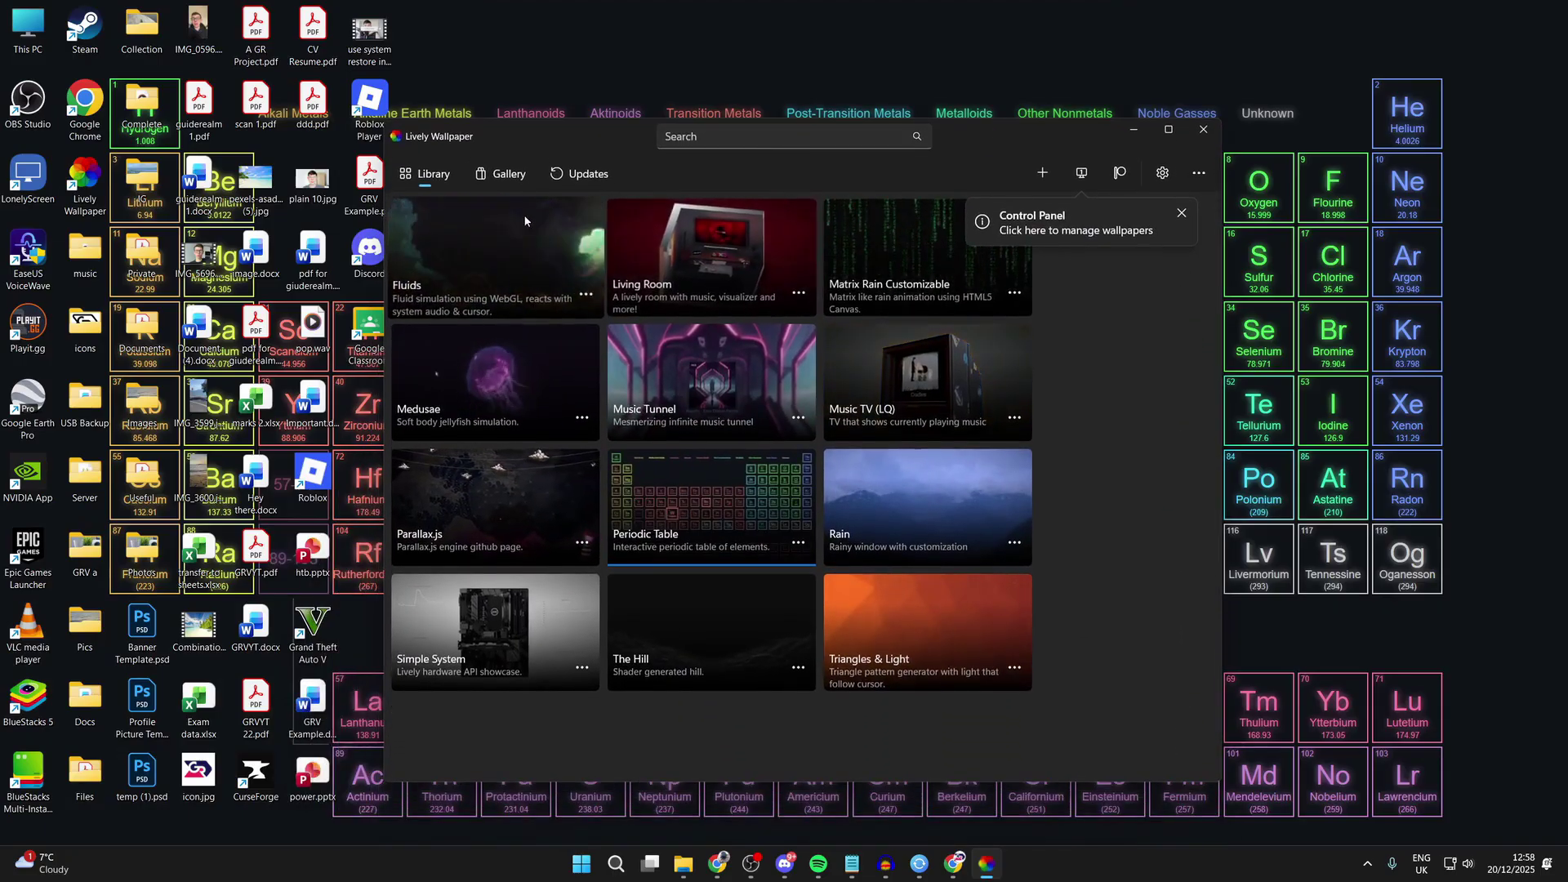
pyautogui.click(488, 175)
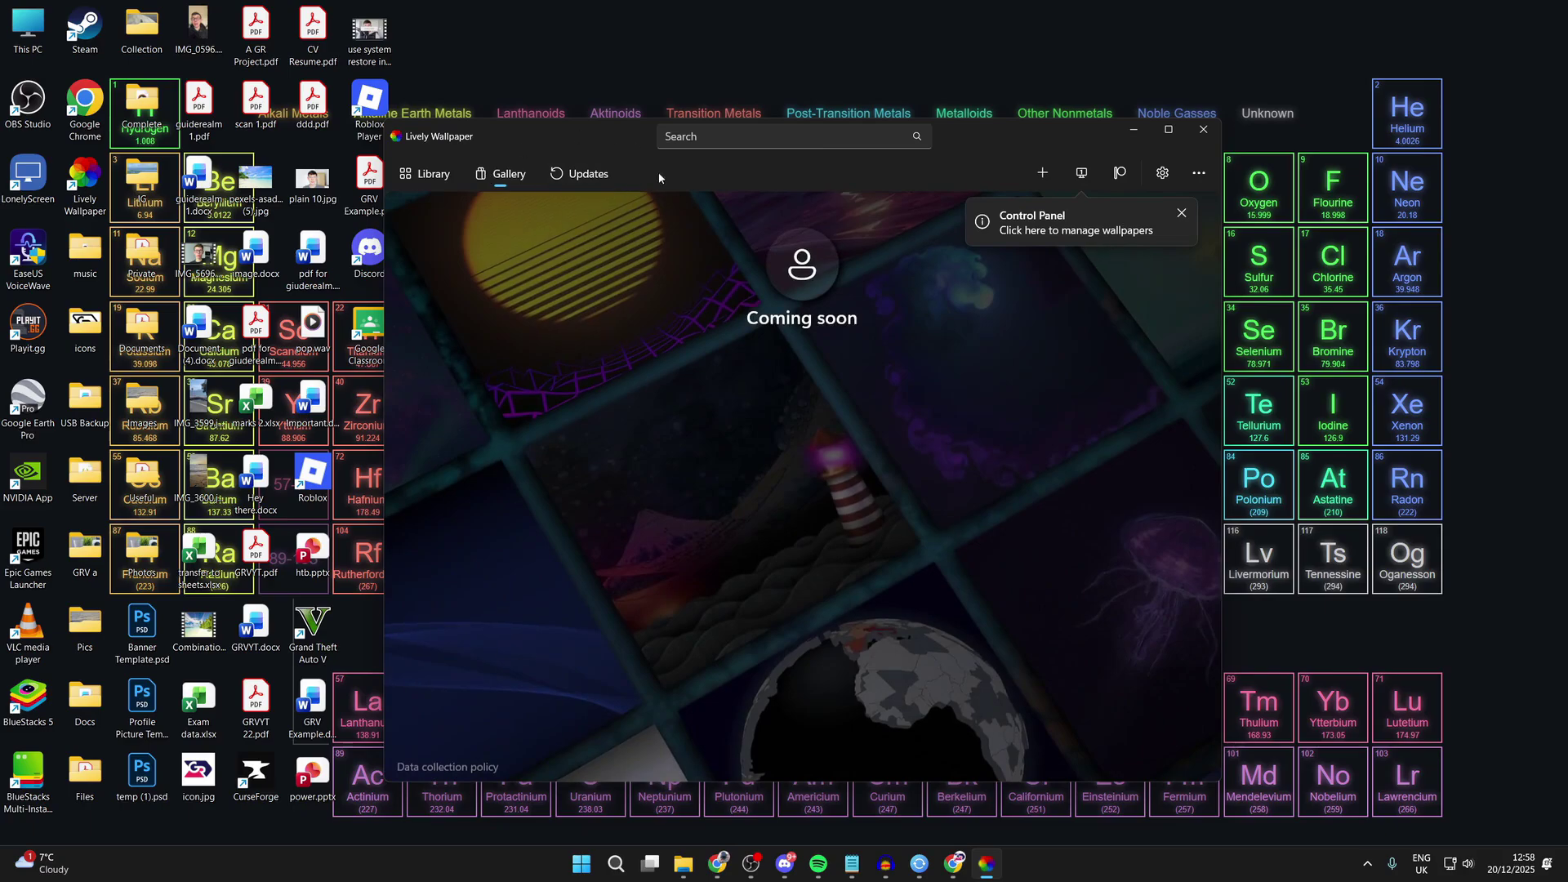
pyautogui.click(420, 175)
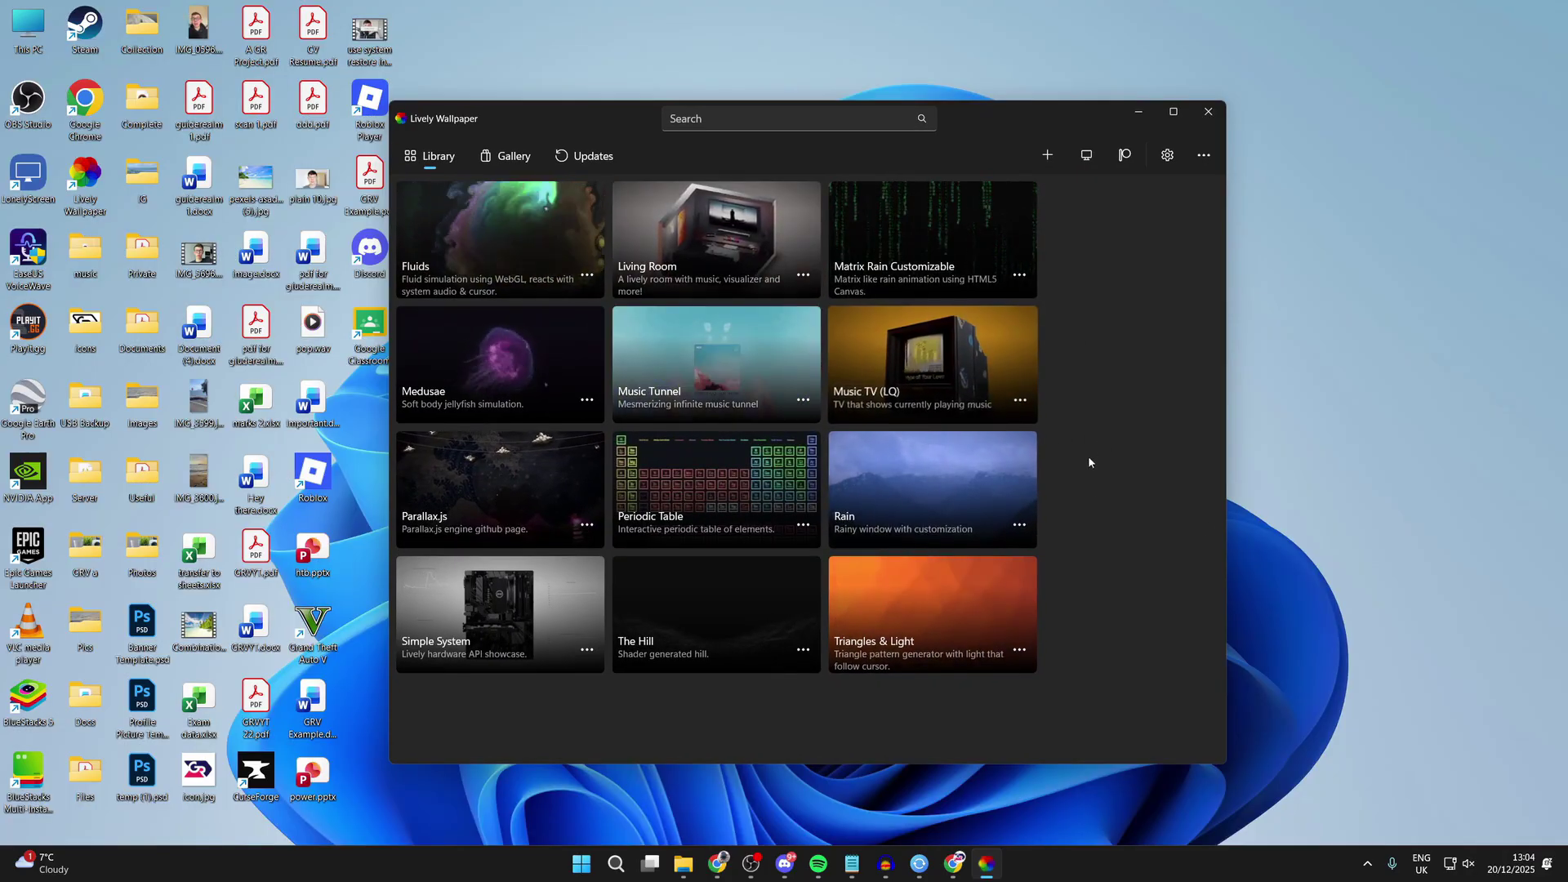
# Step: Search Google in Chrome for 'motion backgrounds' and scroll the results
pyautogui.click(953, 863)
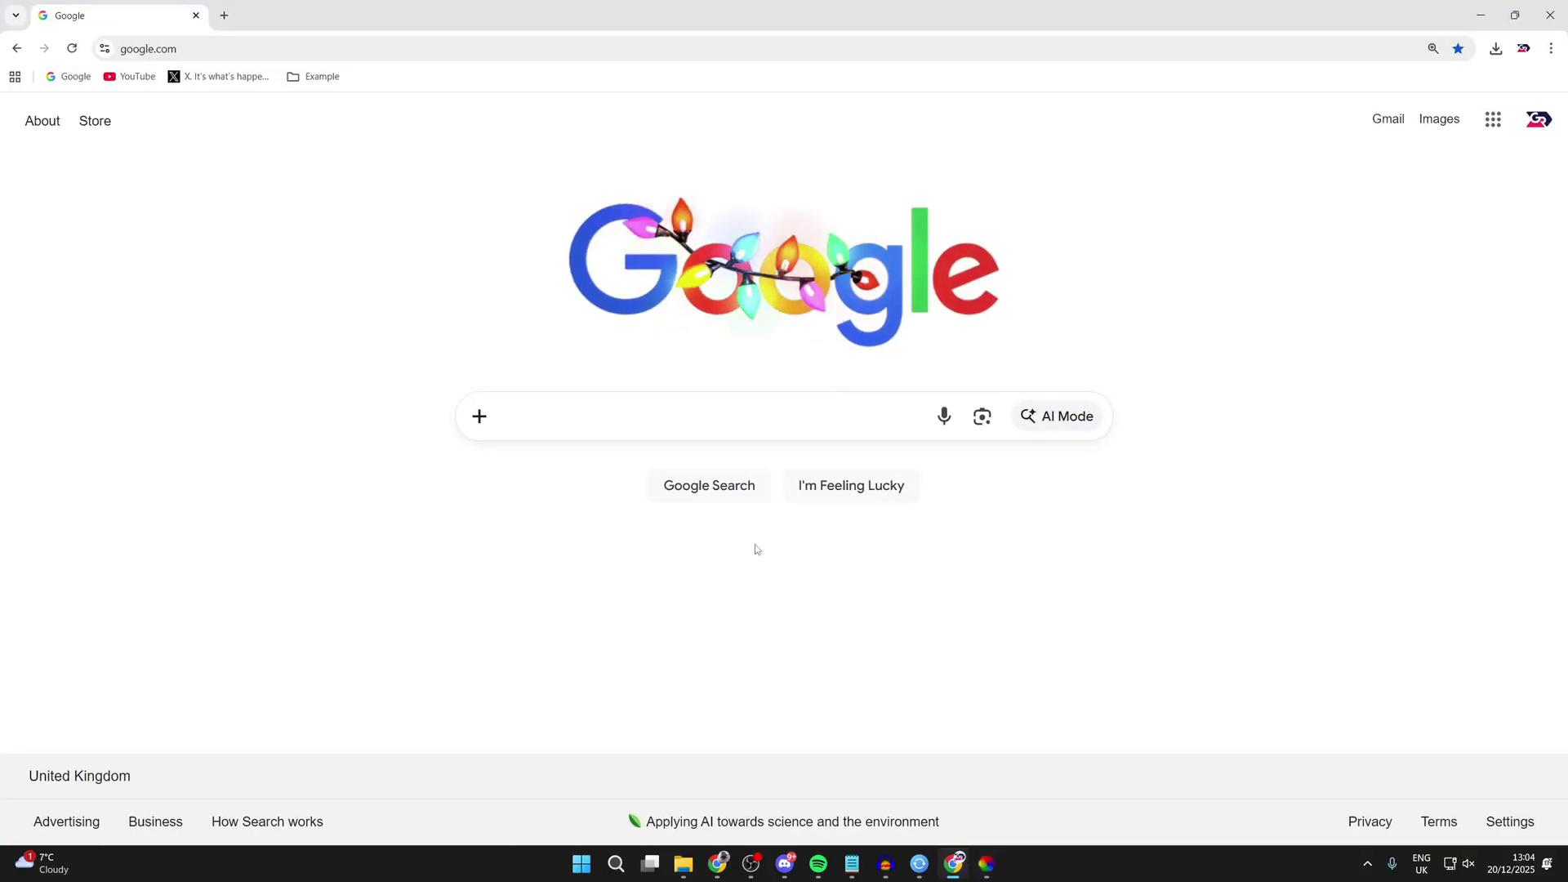
pyautogui.write('motion b')
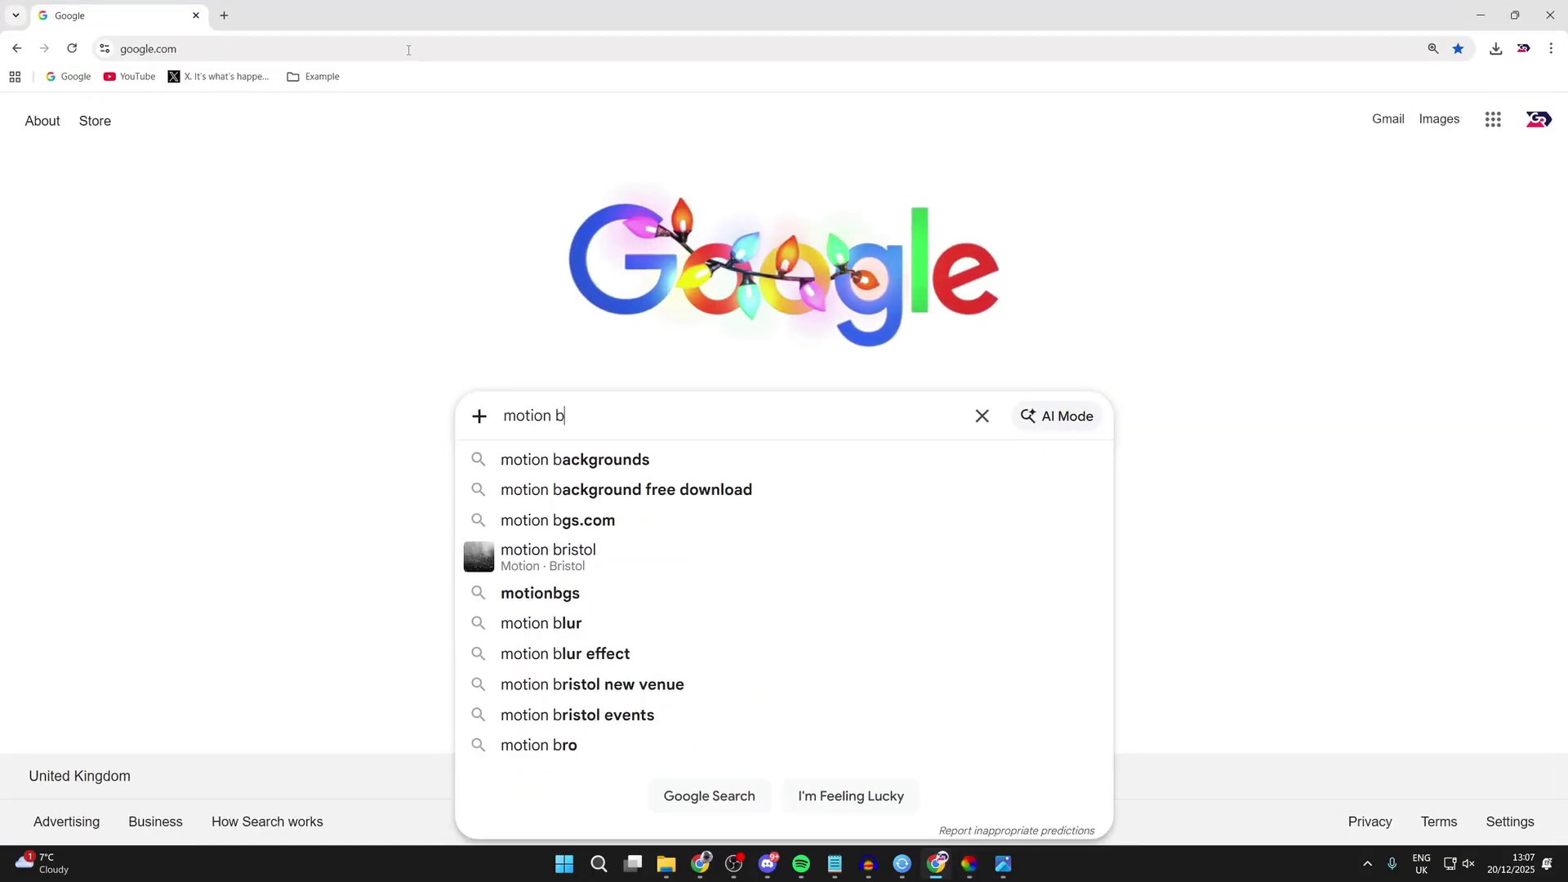
pyautogui.write('ackgrounds')
pyautogui.press('Return')
pyautogui.scroll(-5, 378, 187)
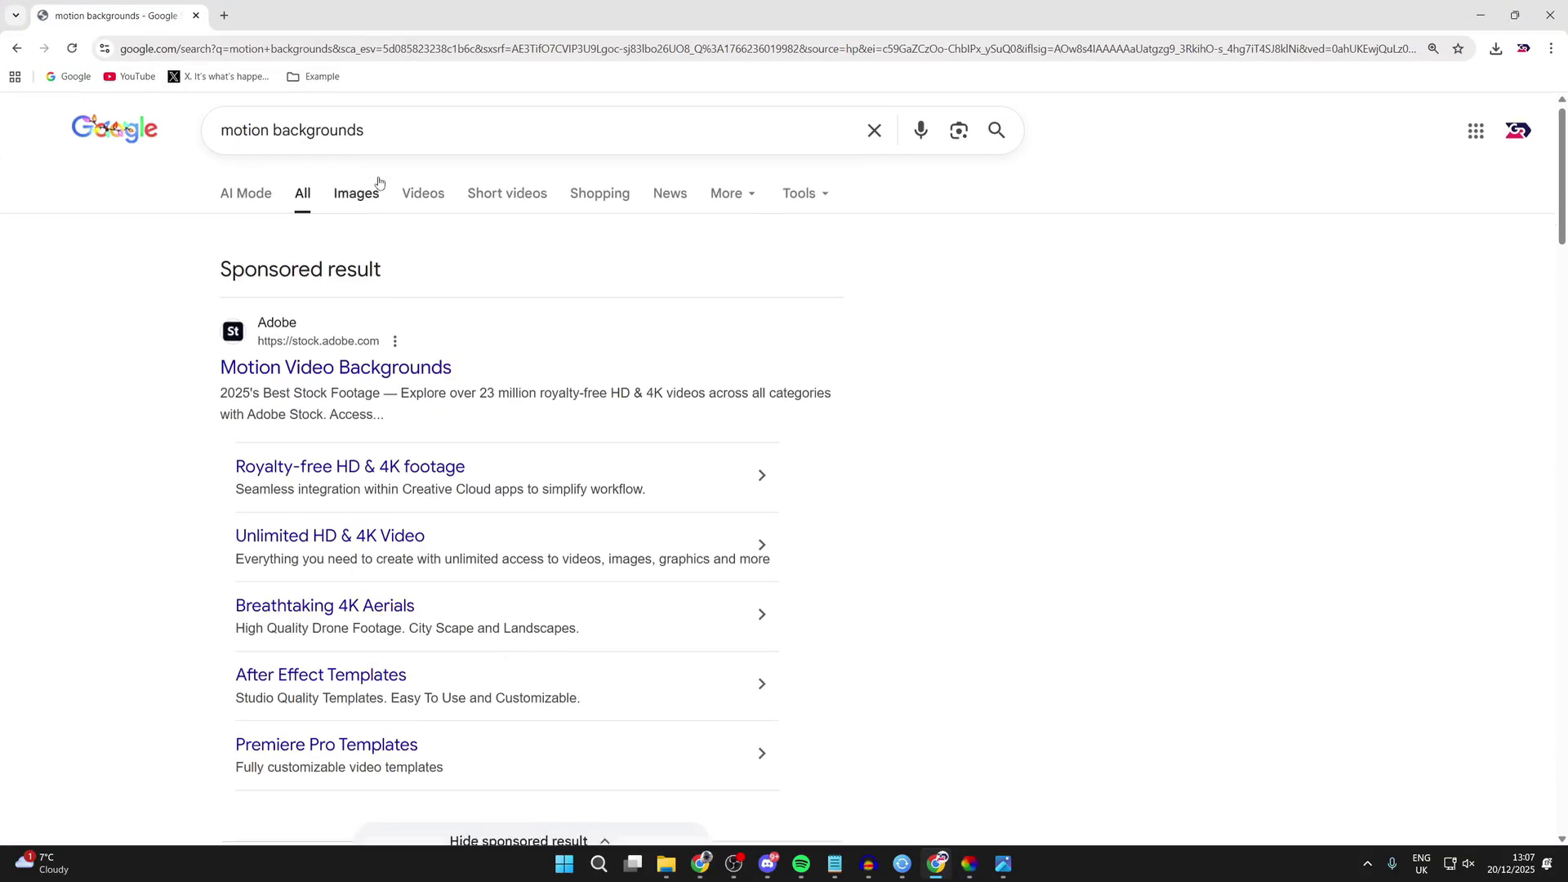
pyautogui.scroll(-2, 297, 358)
# Step: Open motionbgs.com, search it for 'retro', and dismiss the cookie prompt
pyautogui.click(325, 489)
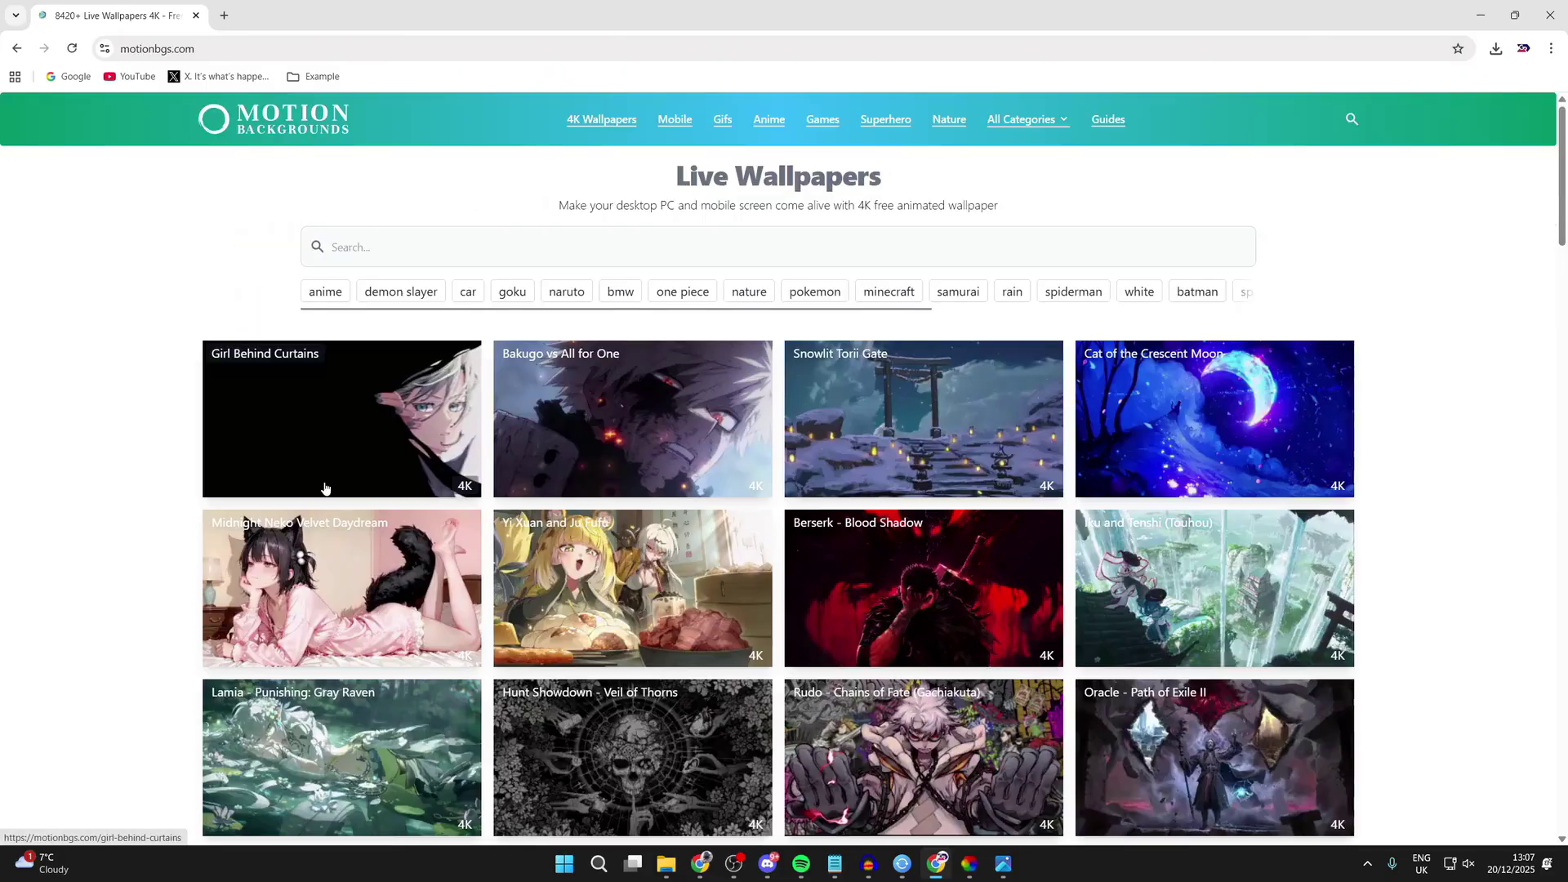
pyautogui.click(500, 253)
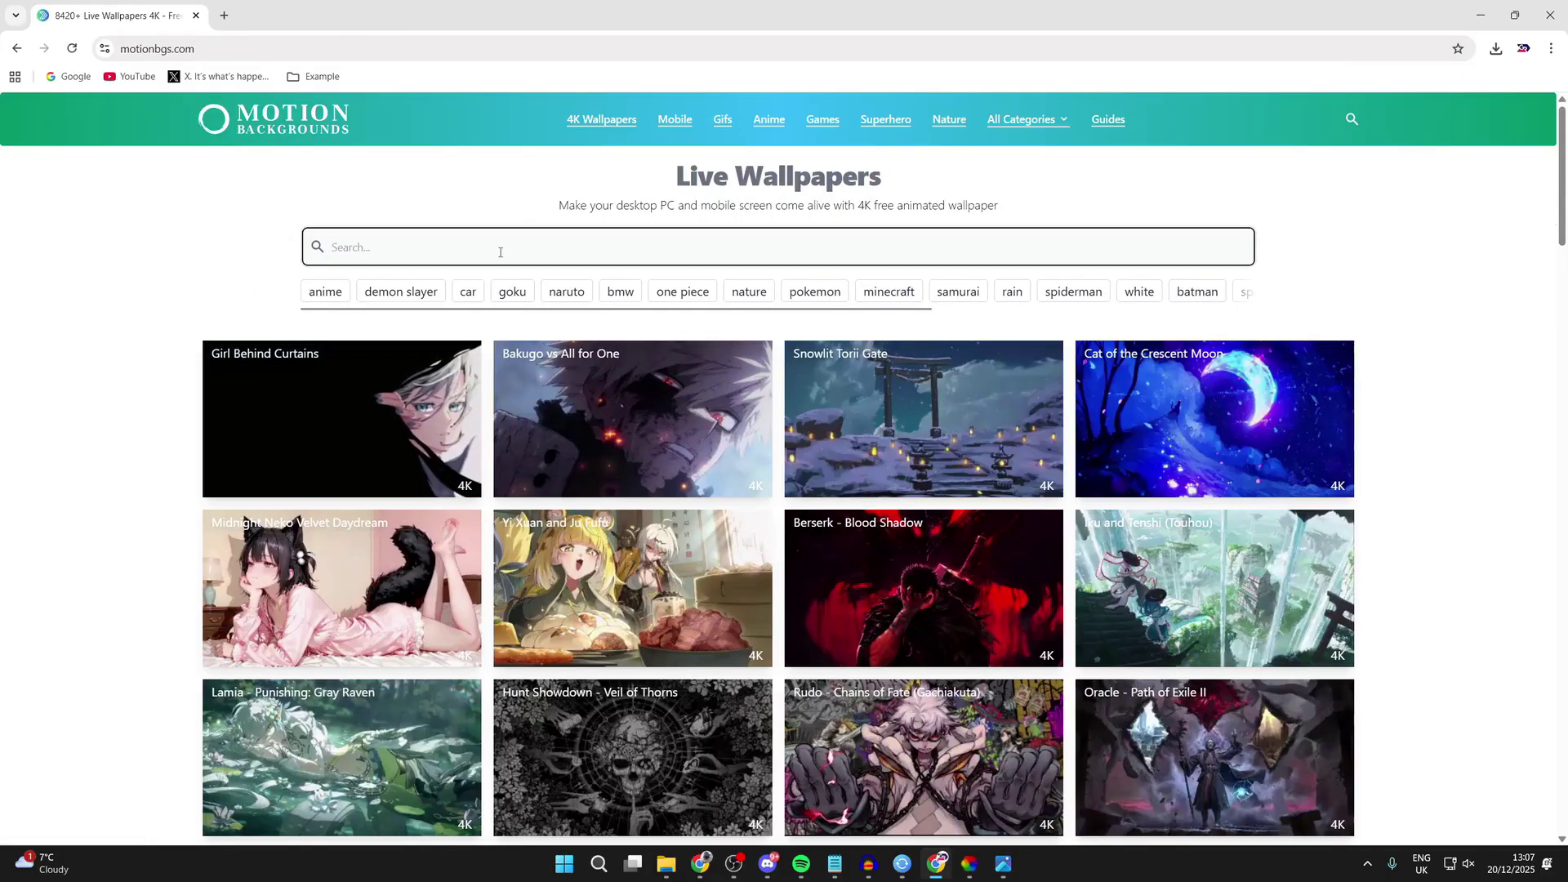
pyautogui.write('retro')
pyautogui.press('Return')
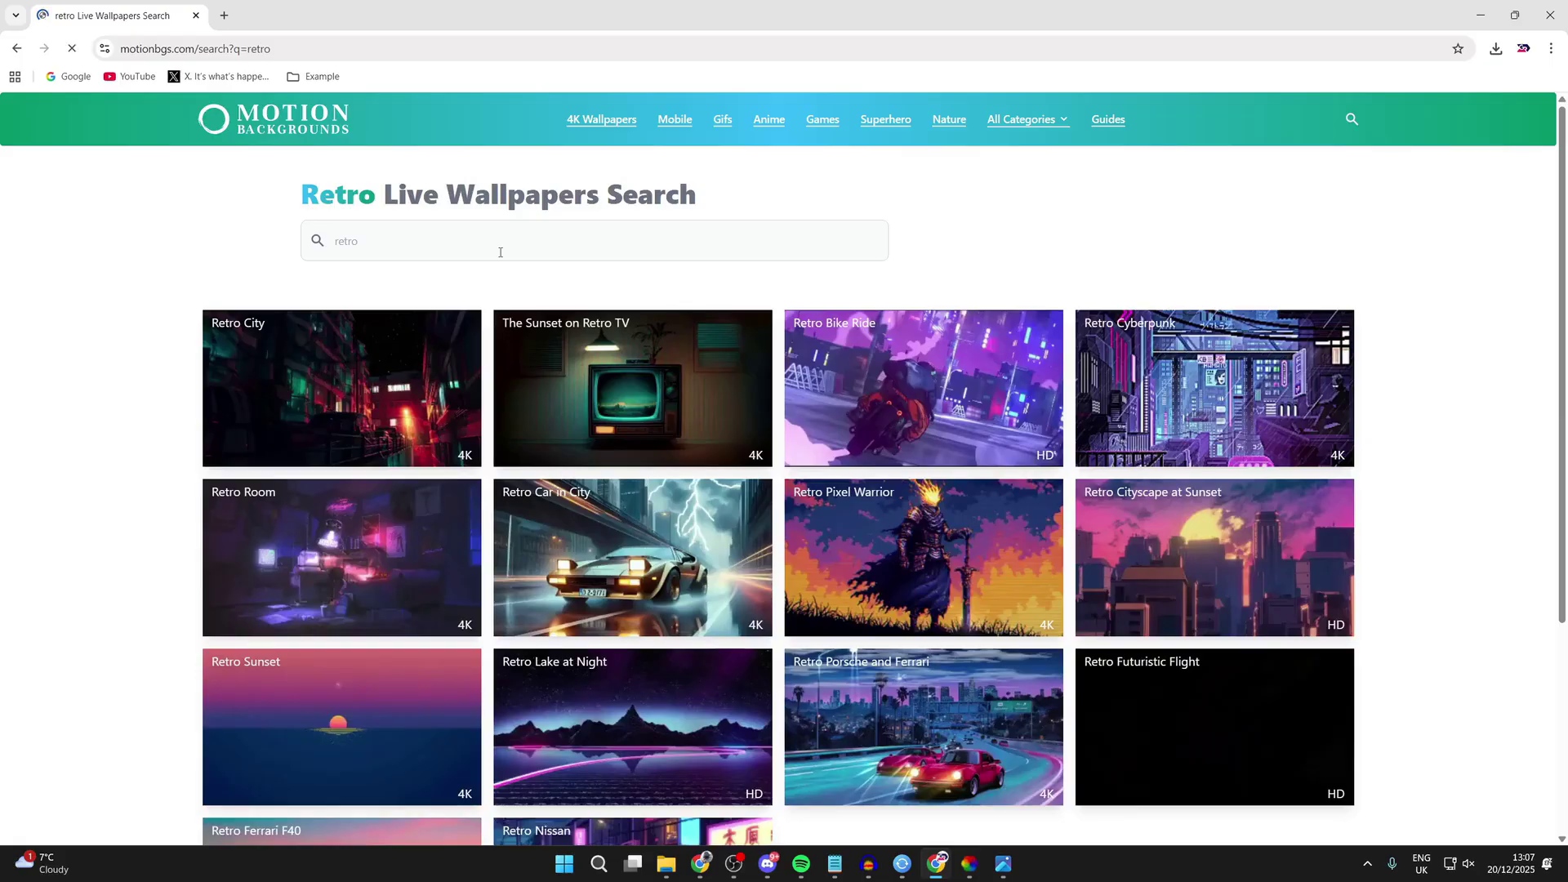
pyautogui.click(895, 620)
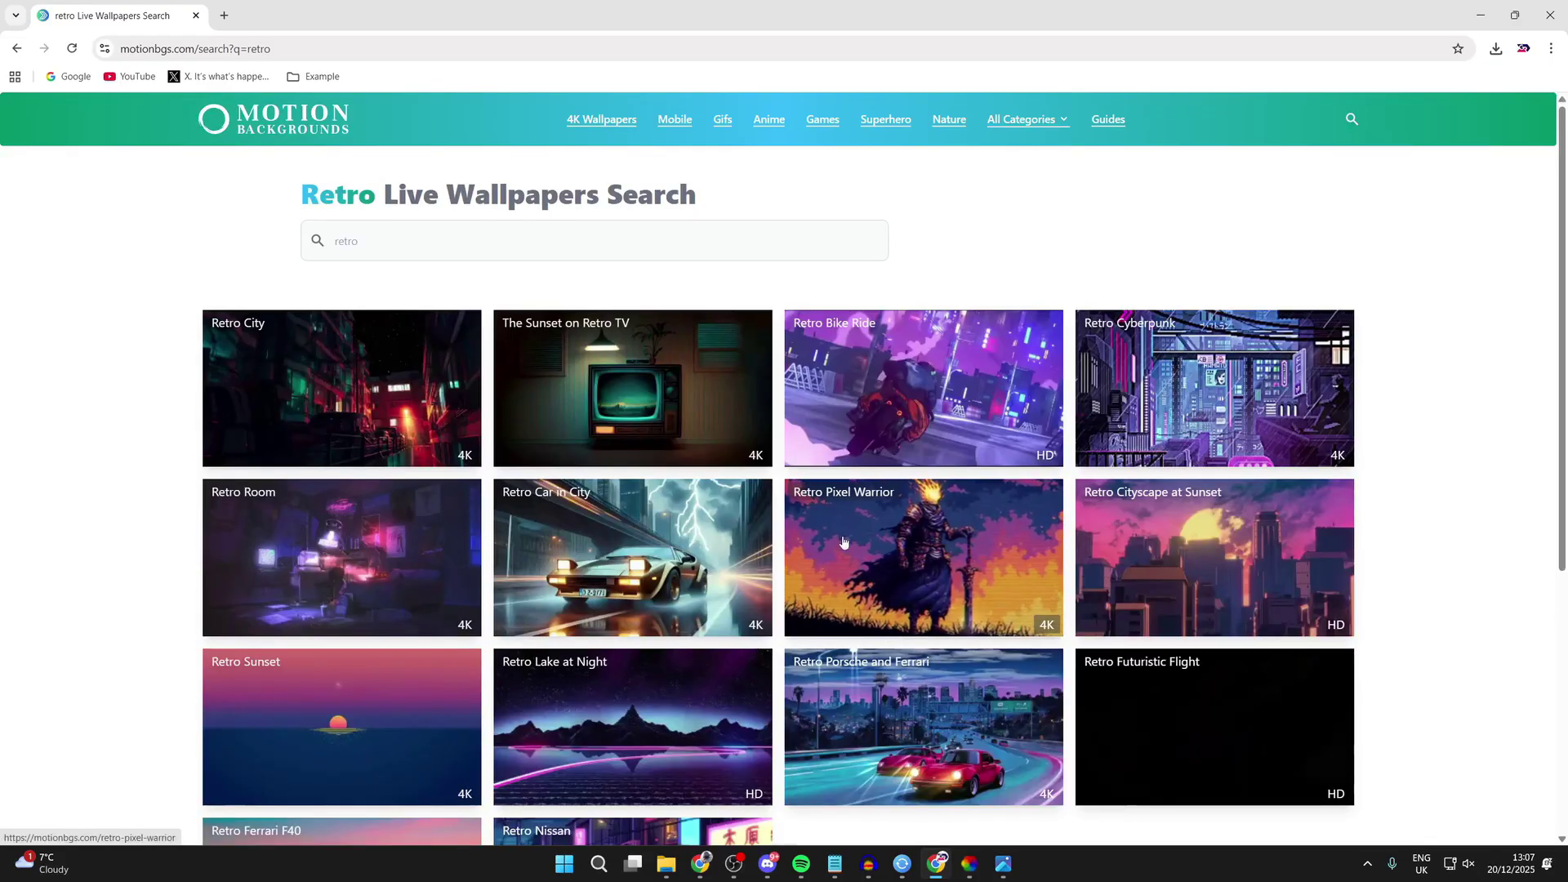
pyautogui.scroll(-2, 166, 407)
pyautogui.scroll(-2, 166, 408)
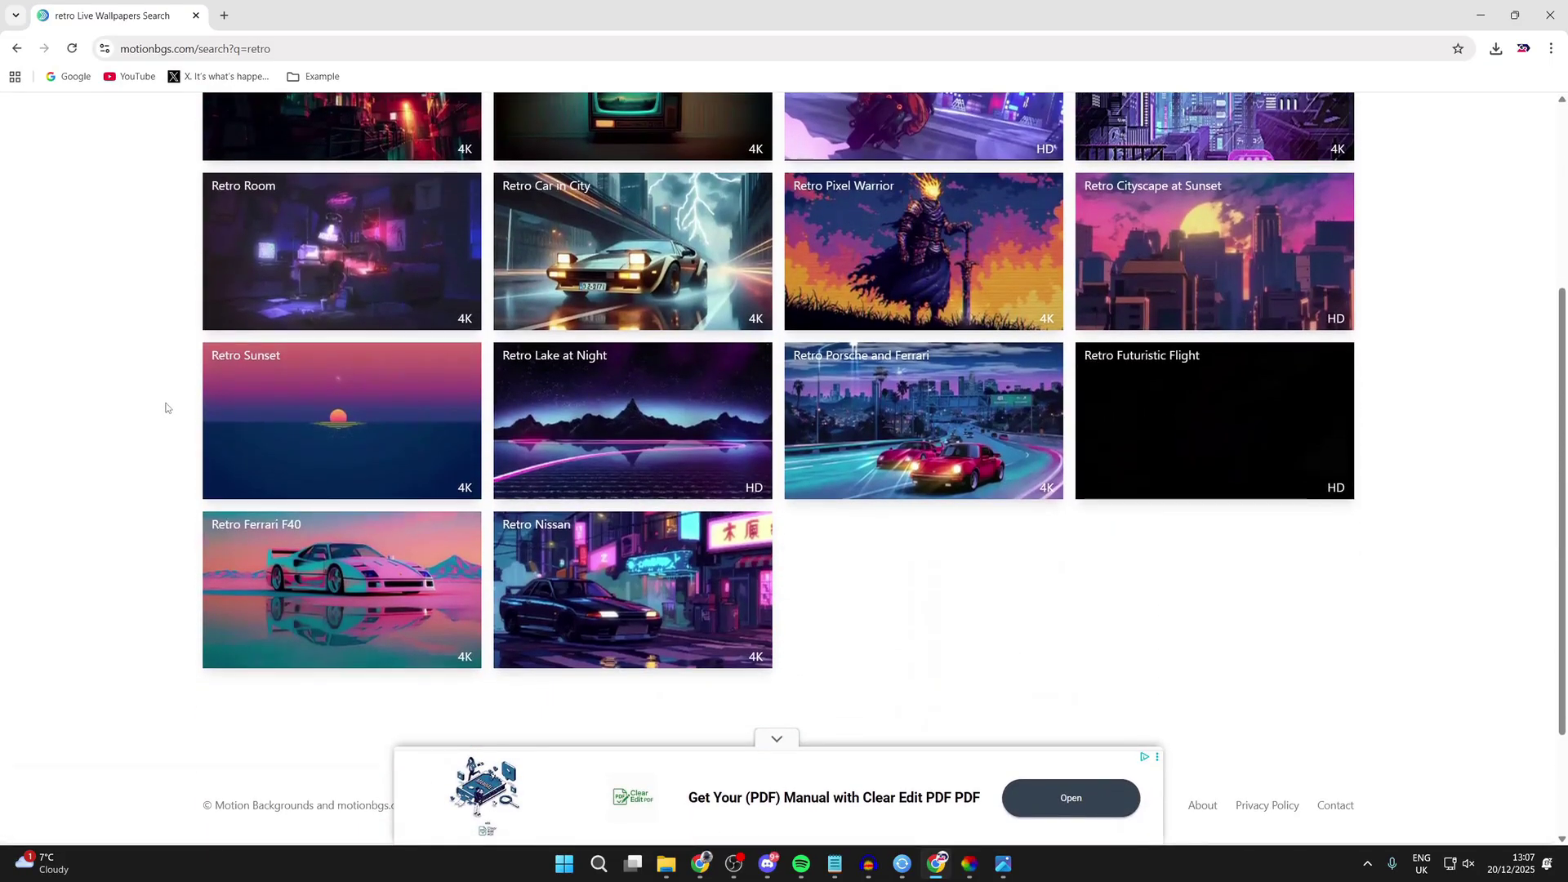
pyautogui.scroll(2, 167, 407)
pyautogui.scroll(-1, 166, 407)
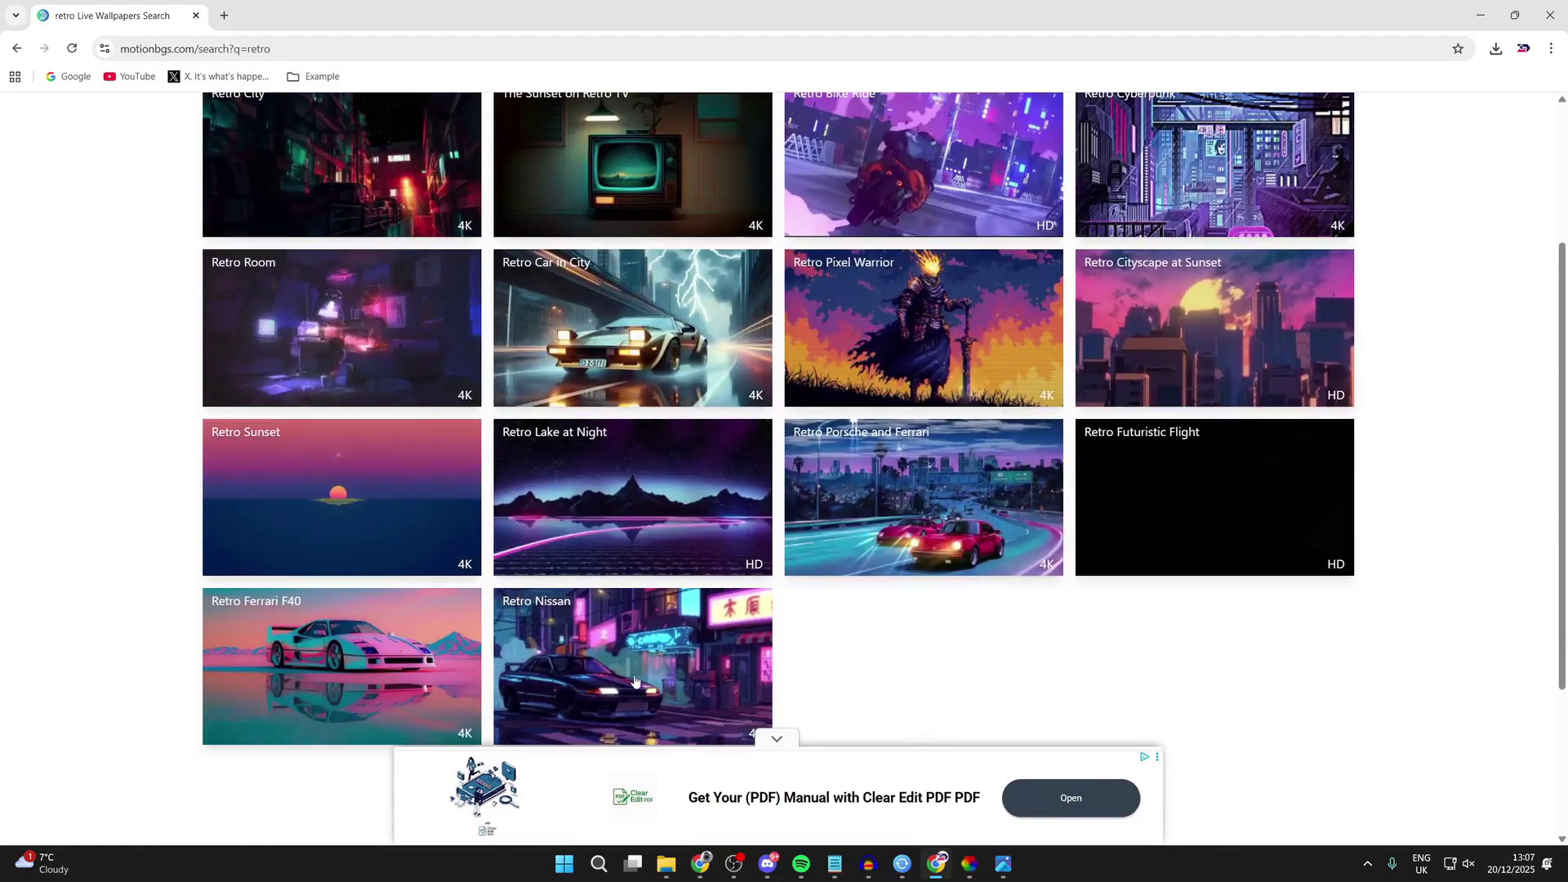
# Step: Download the 12.2 MB 1920x1080 HD video of Retro Cityscape at Sunset
pyautogui.click(635, 680)
pyautogui.click(1221, 191)
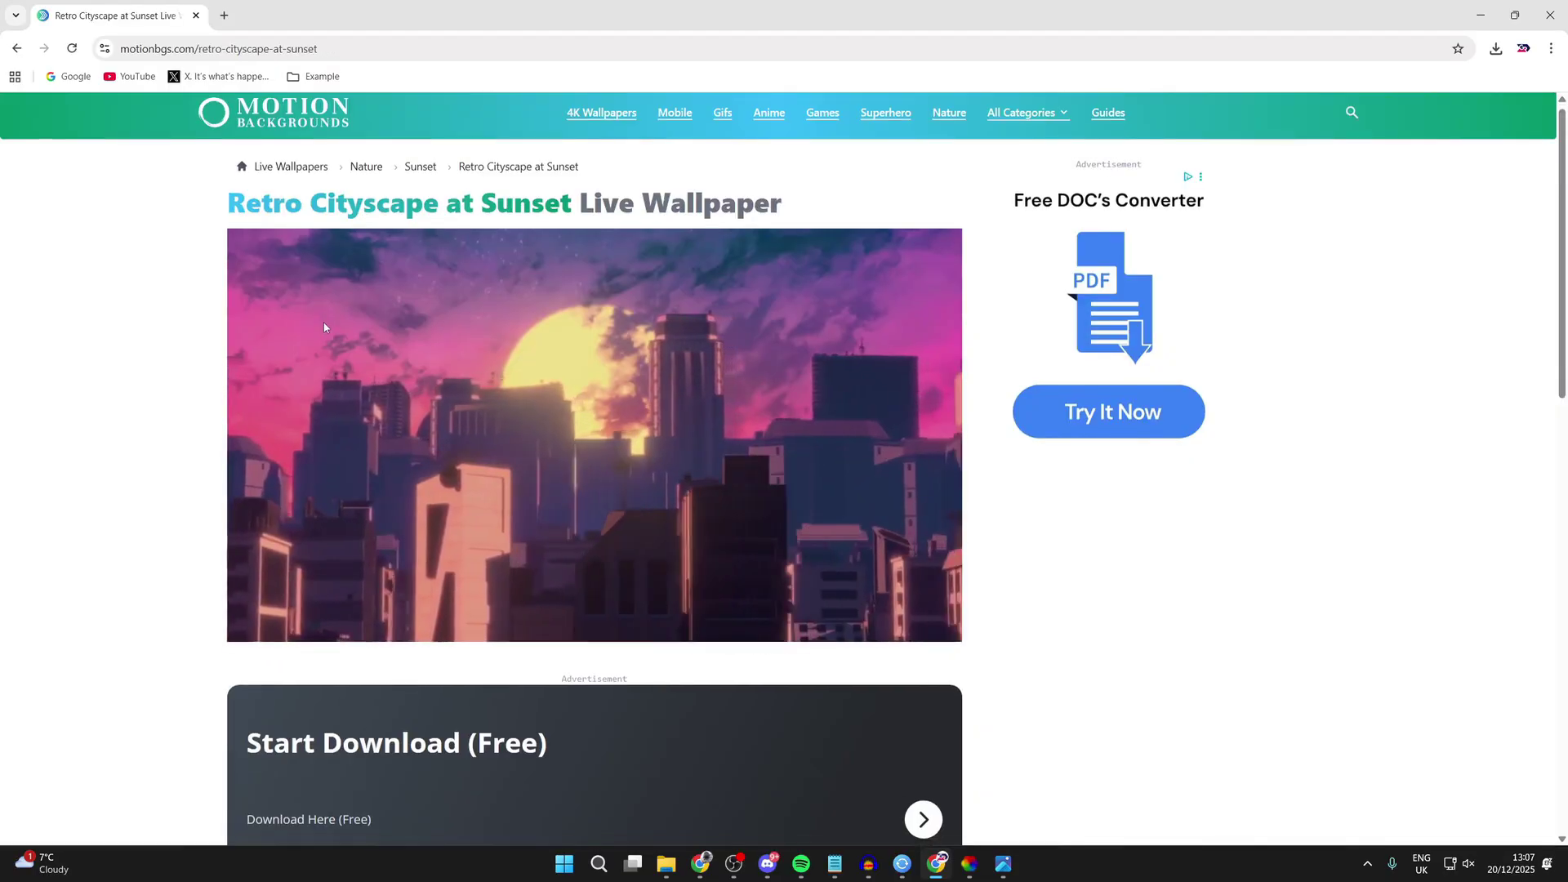
pyautogui.scroll(-8, 326, 346)
pyautogui.click(335, 383)
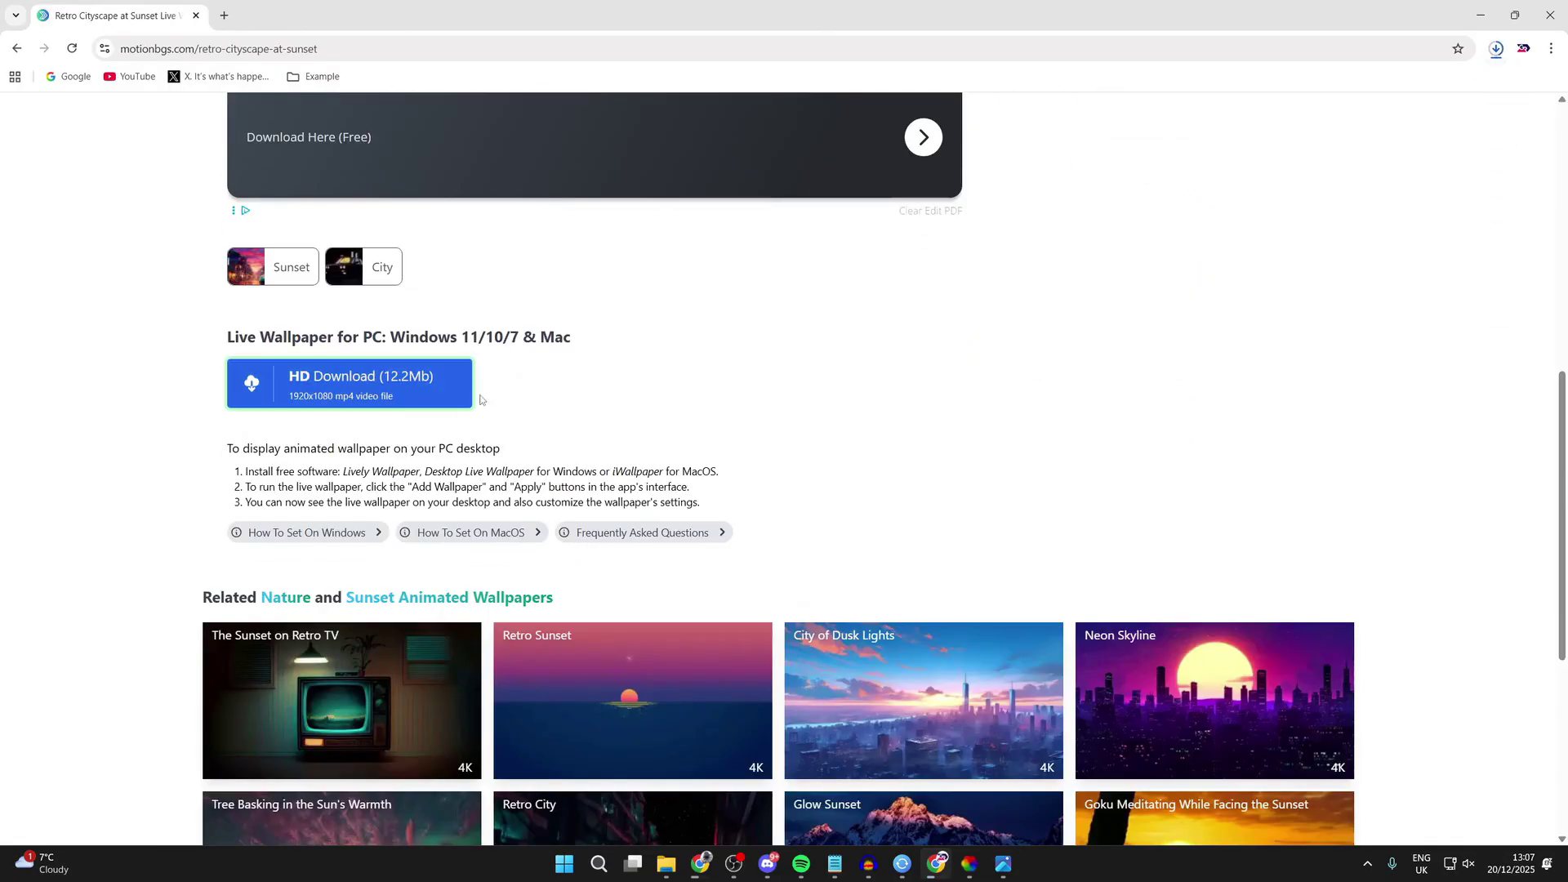
pyautogui.moveTo(1437, 105)
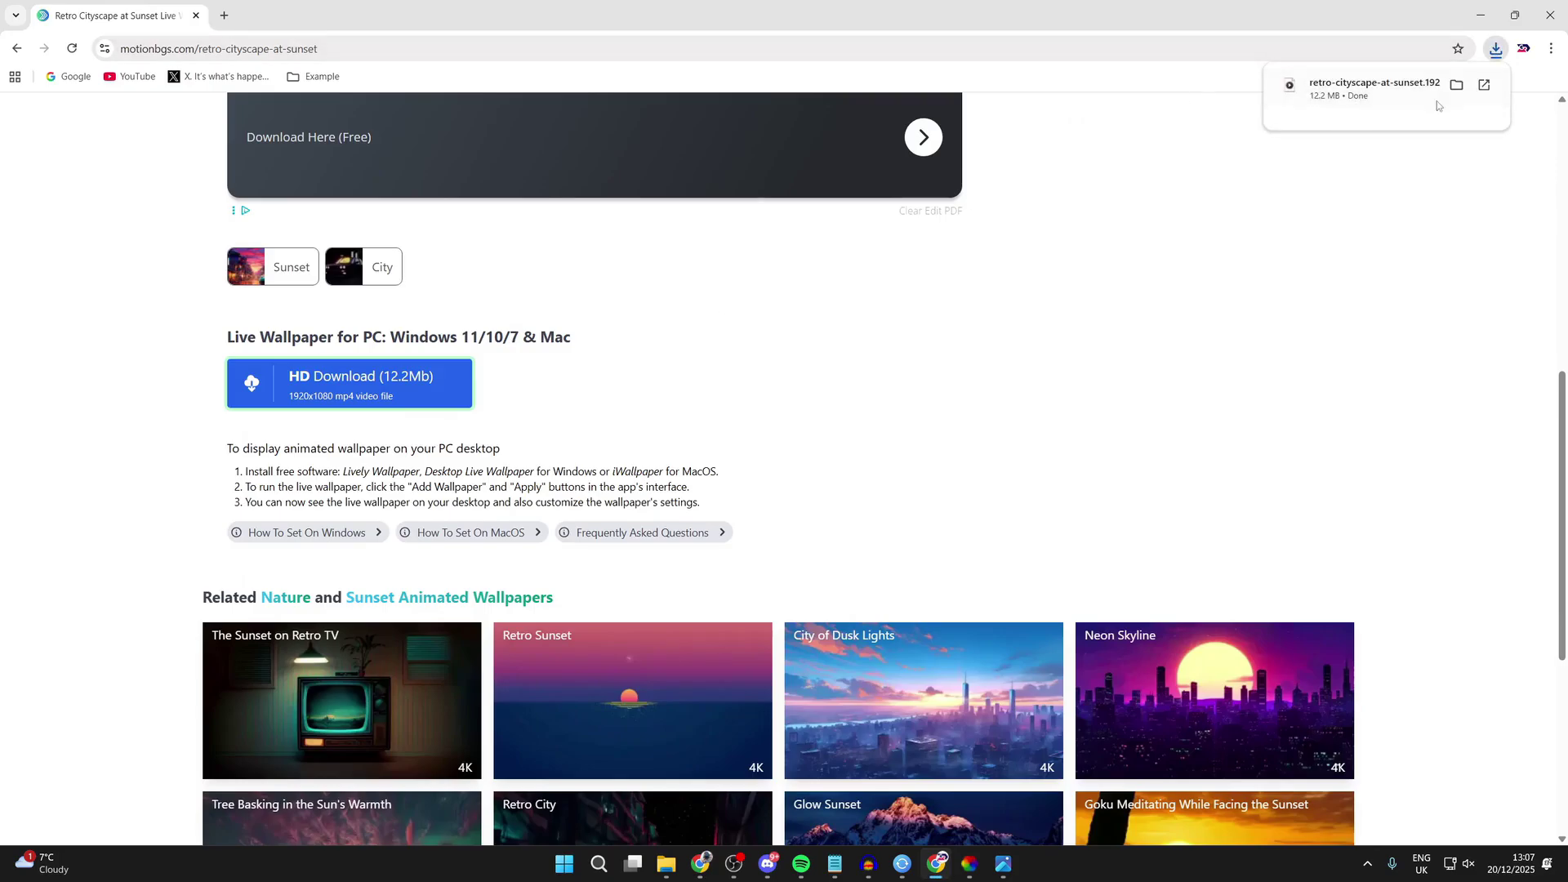
pyautogui.click(1487, 4)
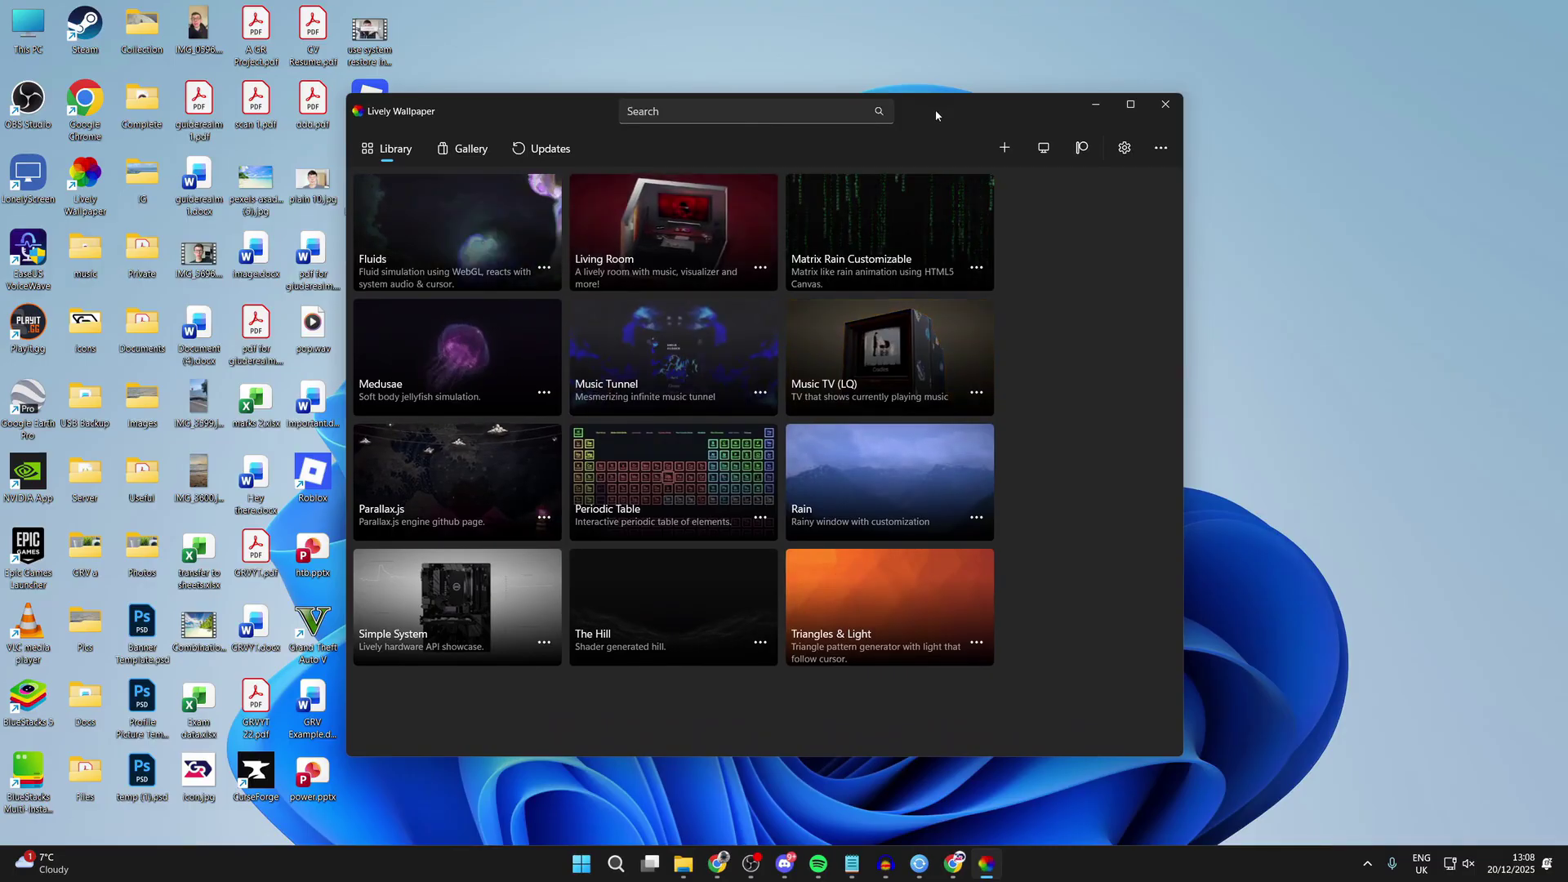
# Step: Add retro-cityscape-at-sunset.1920x1080.mp4 from Downloads to the Lively library as a wallpaper
pyautogui.click(1004, 147)
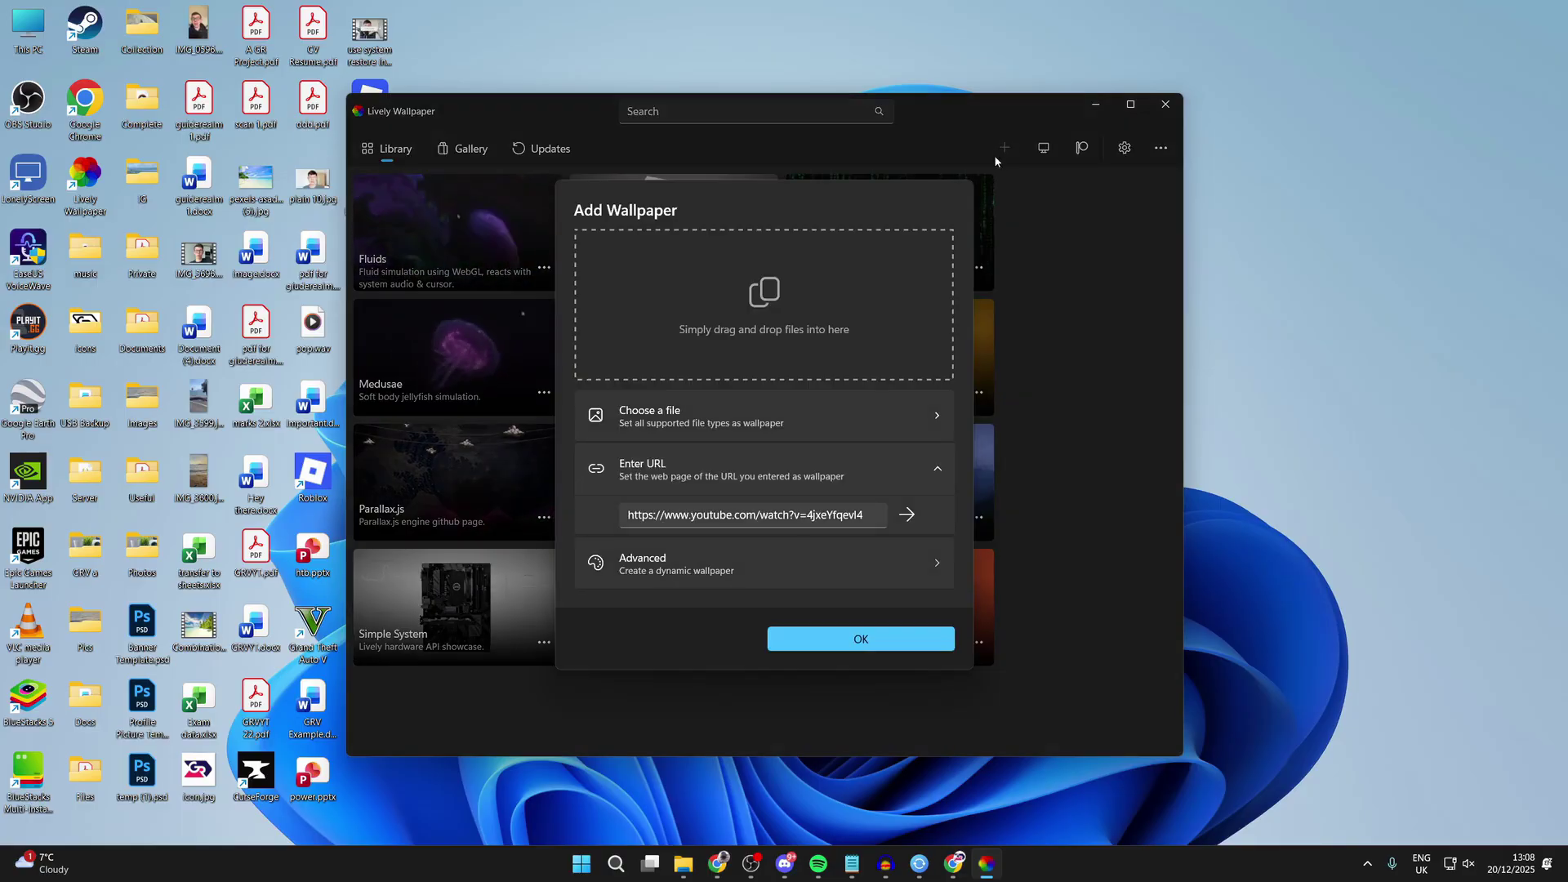
pyautogui.click(674, 423)
pyautogui.click(465, 262)
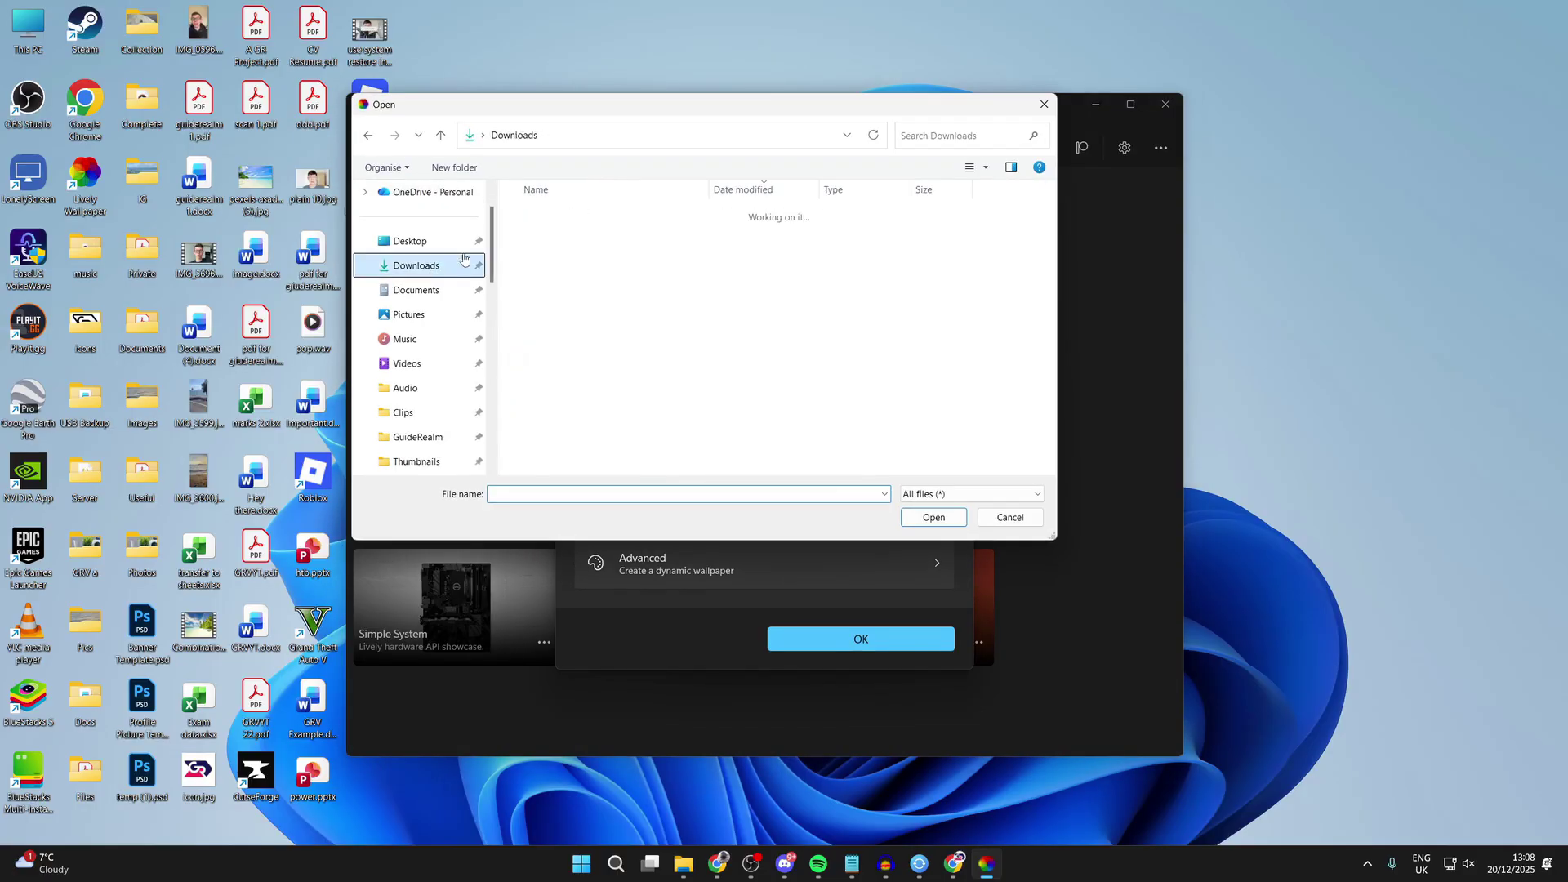
pyautogui.click(567, 236)
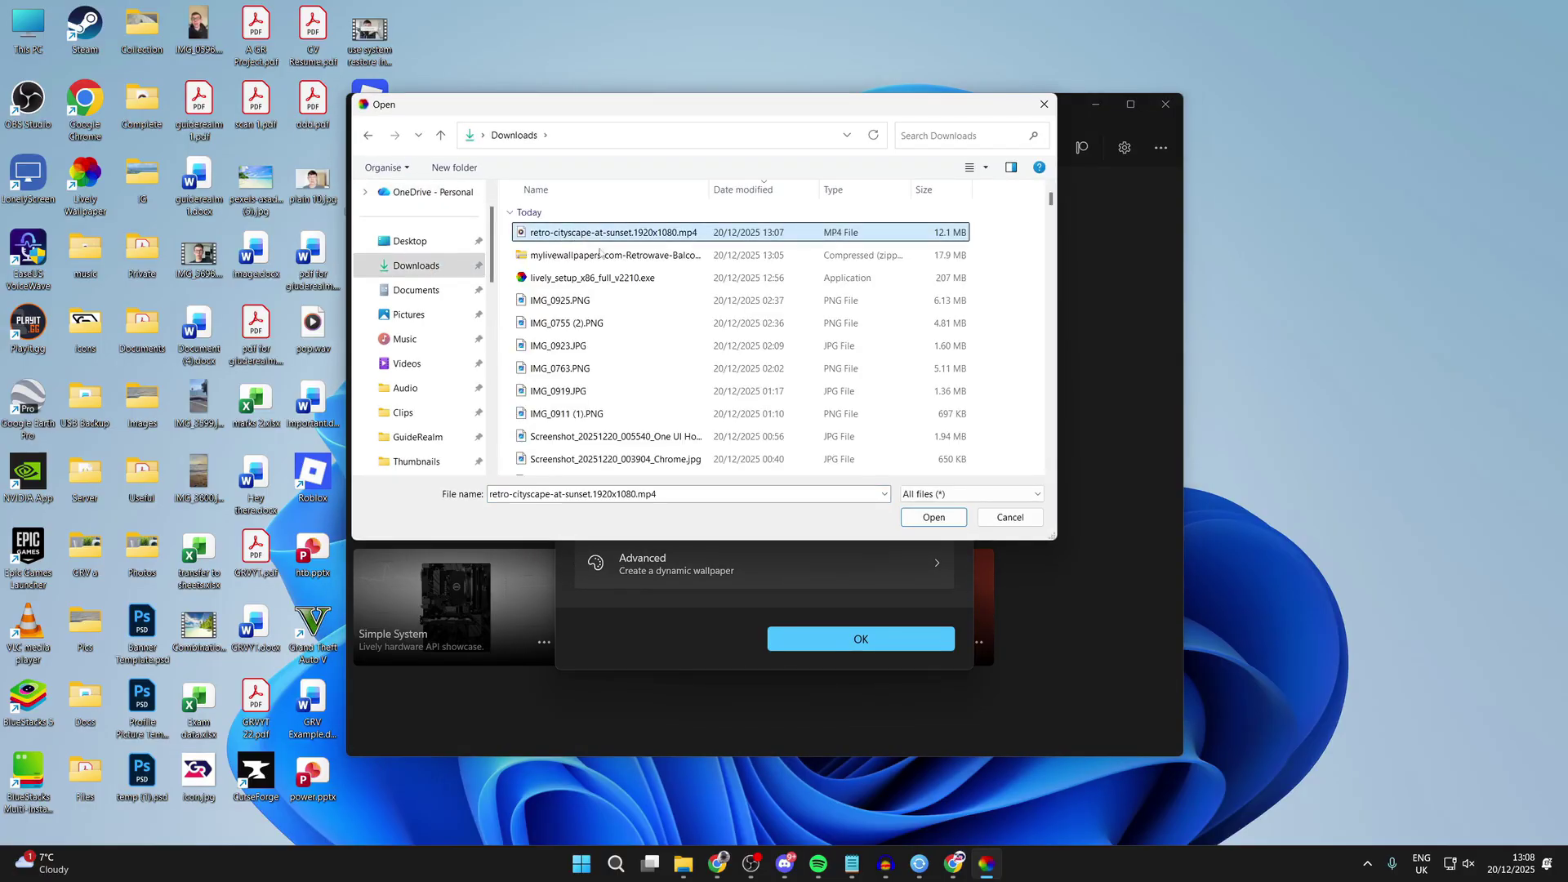
pyautogui.click(950, 518)
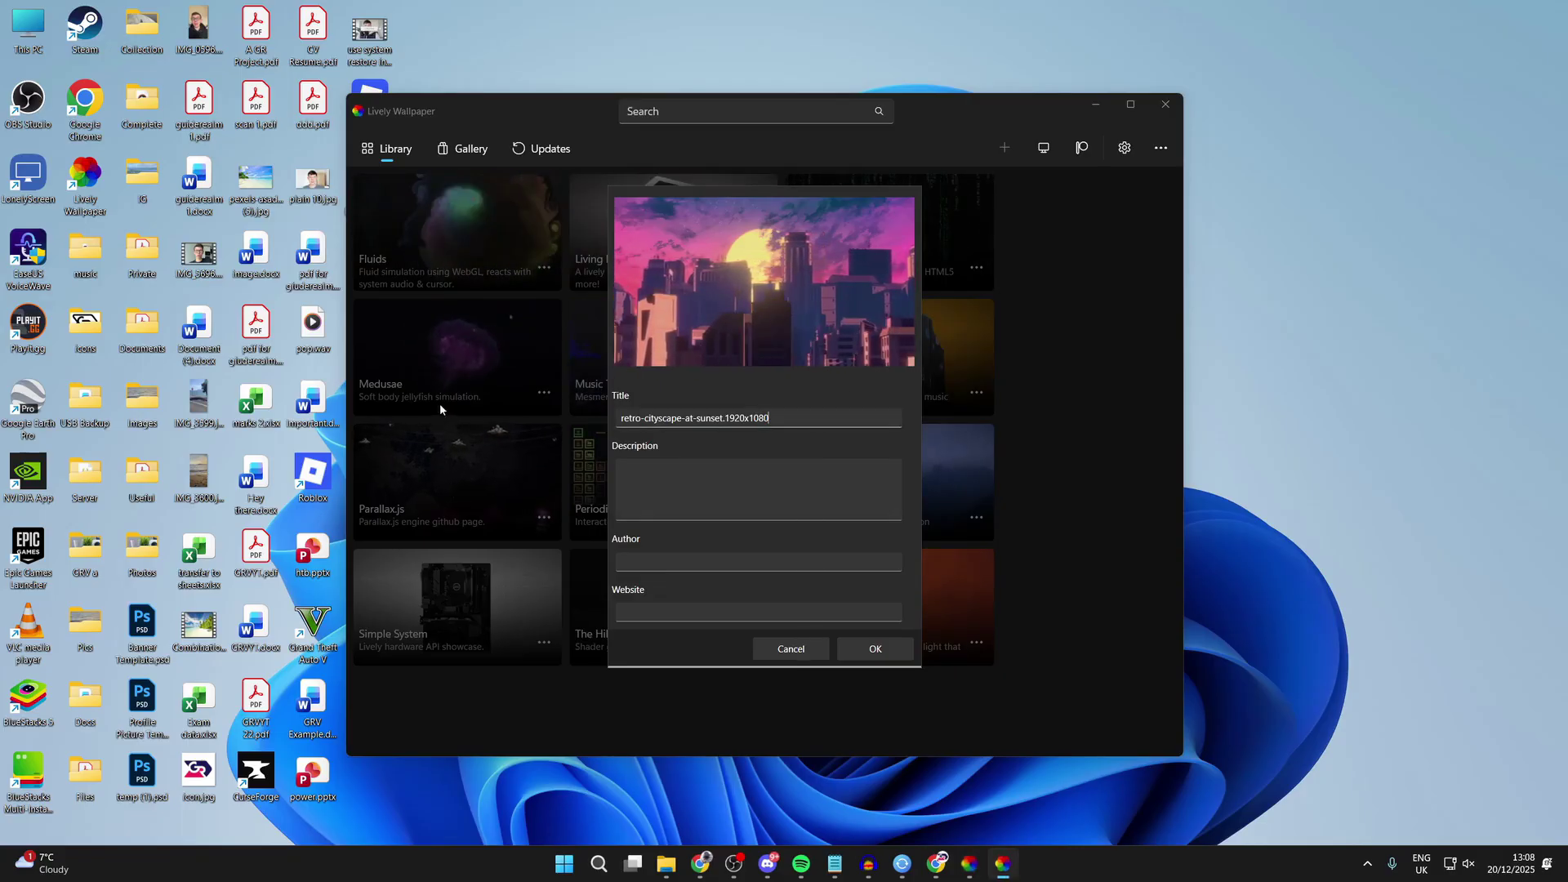
pyautogui.click(888, 651)
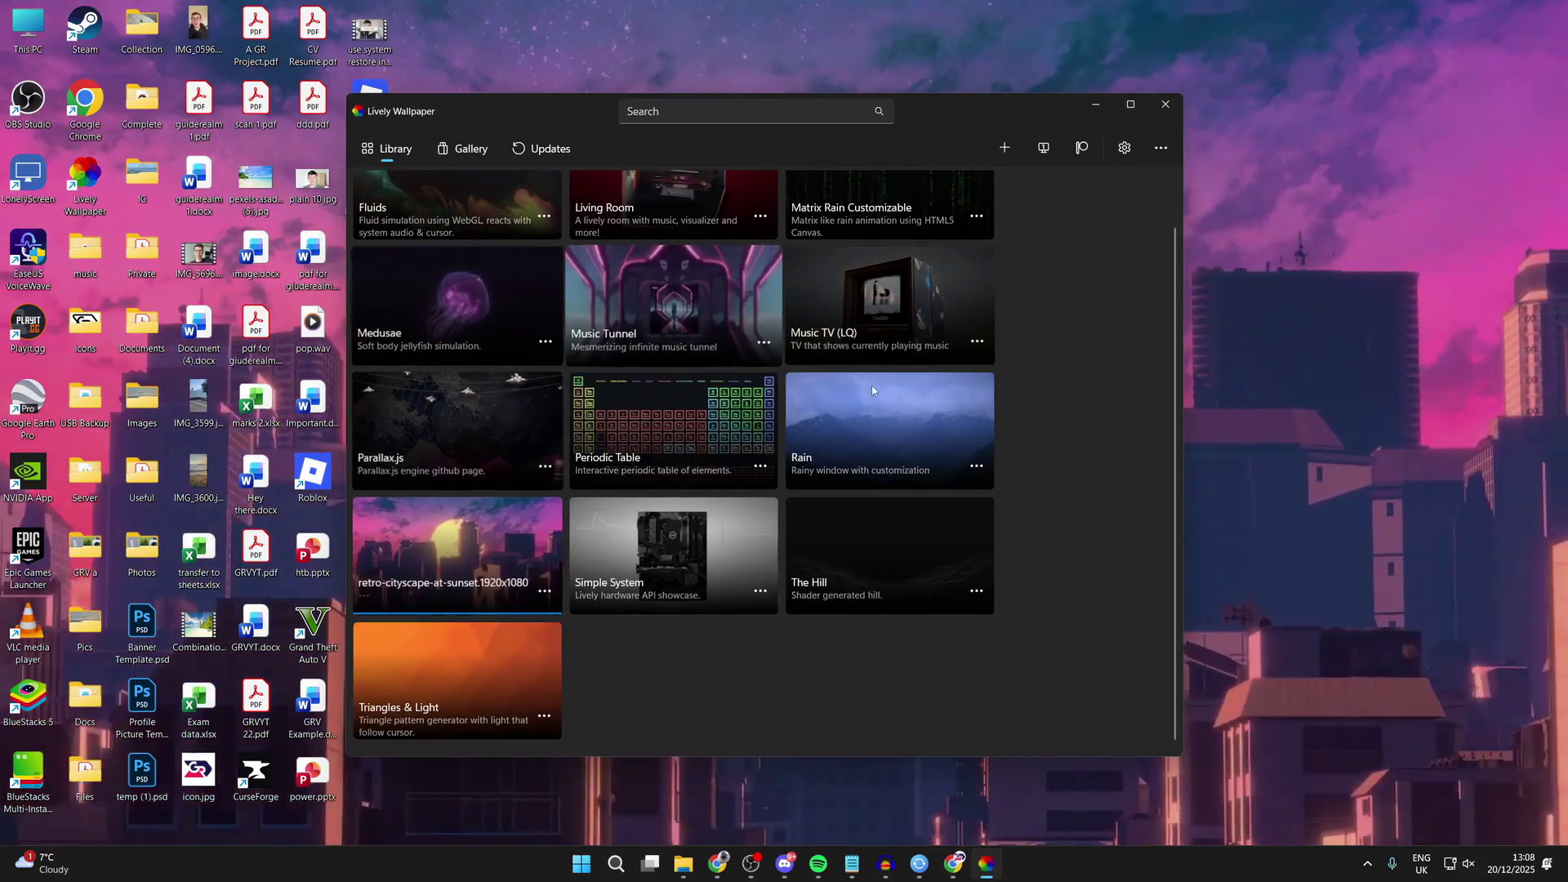
pyautogui.scroll(1, 919, 531)
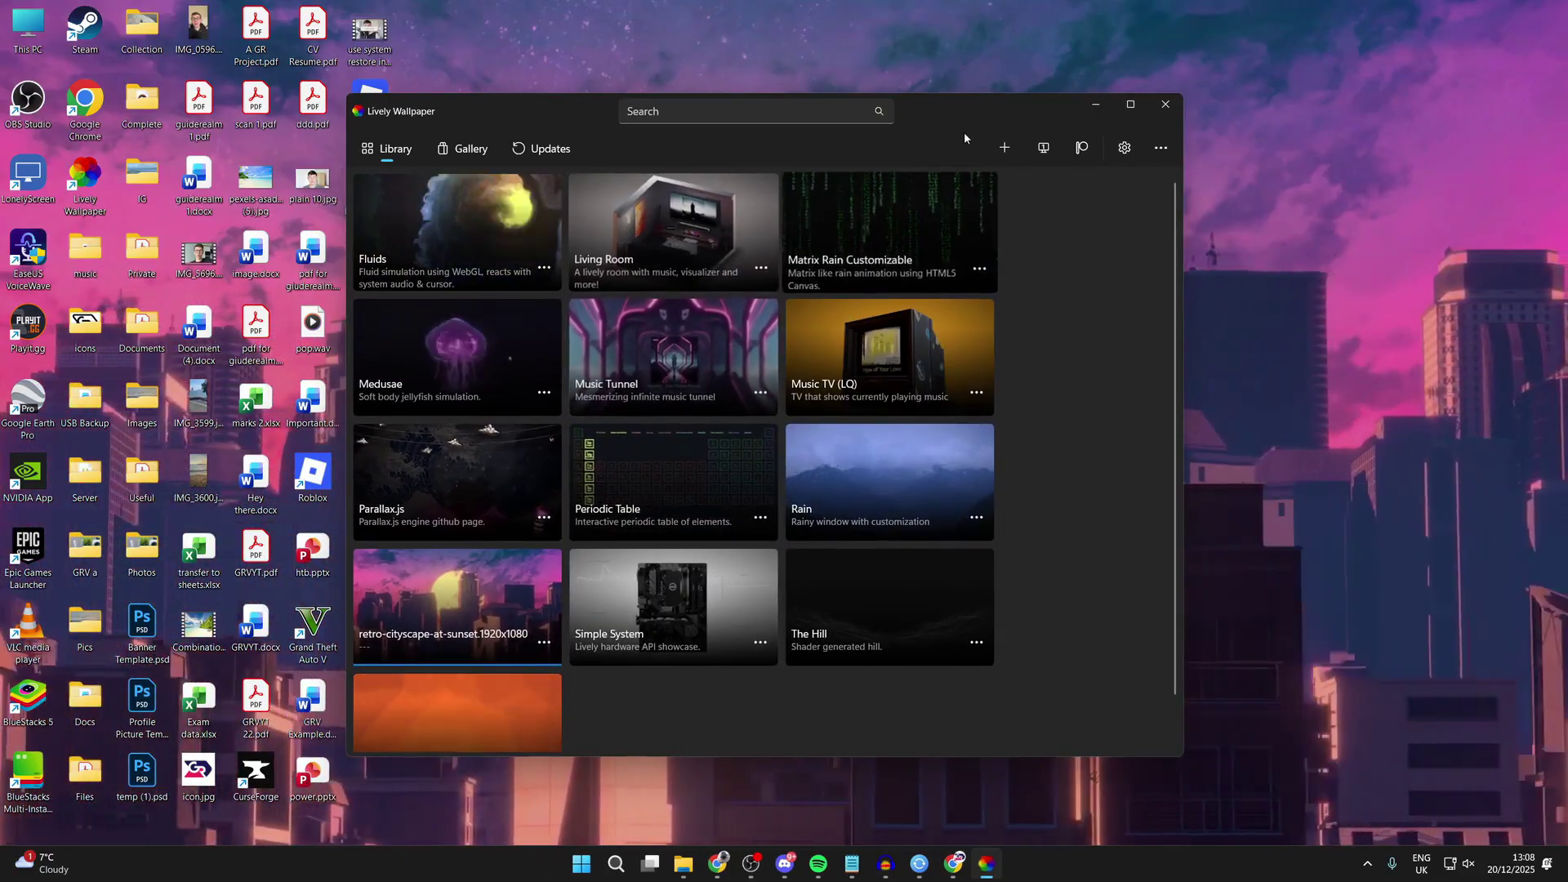
# Step: Untick 'Play audio only when desktop is focused' in General settings and go back to Library
pyautogui.click(1121, 149)
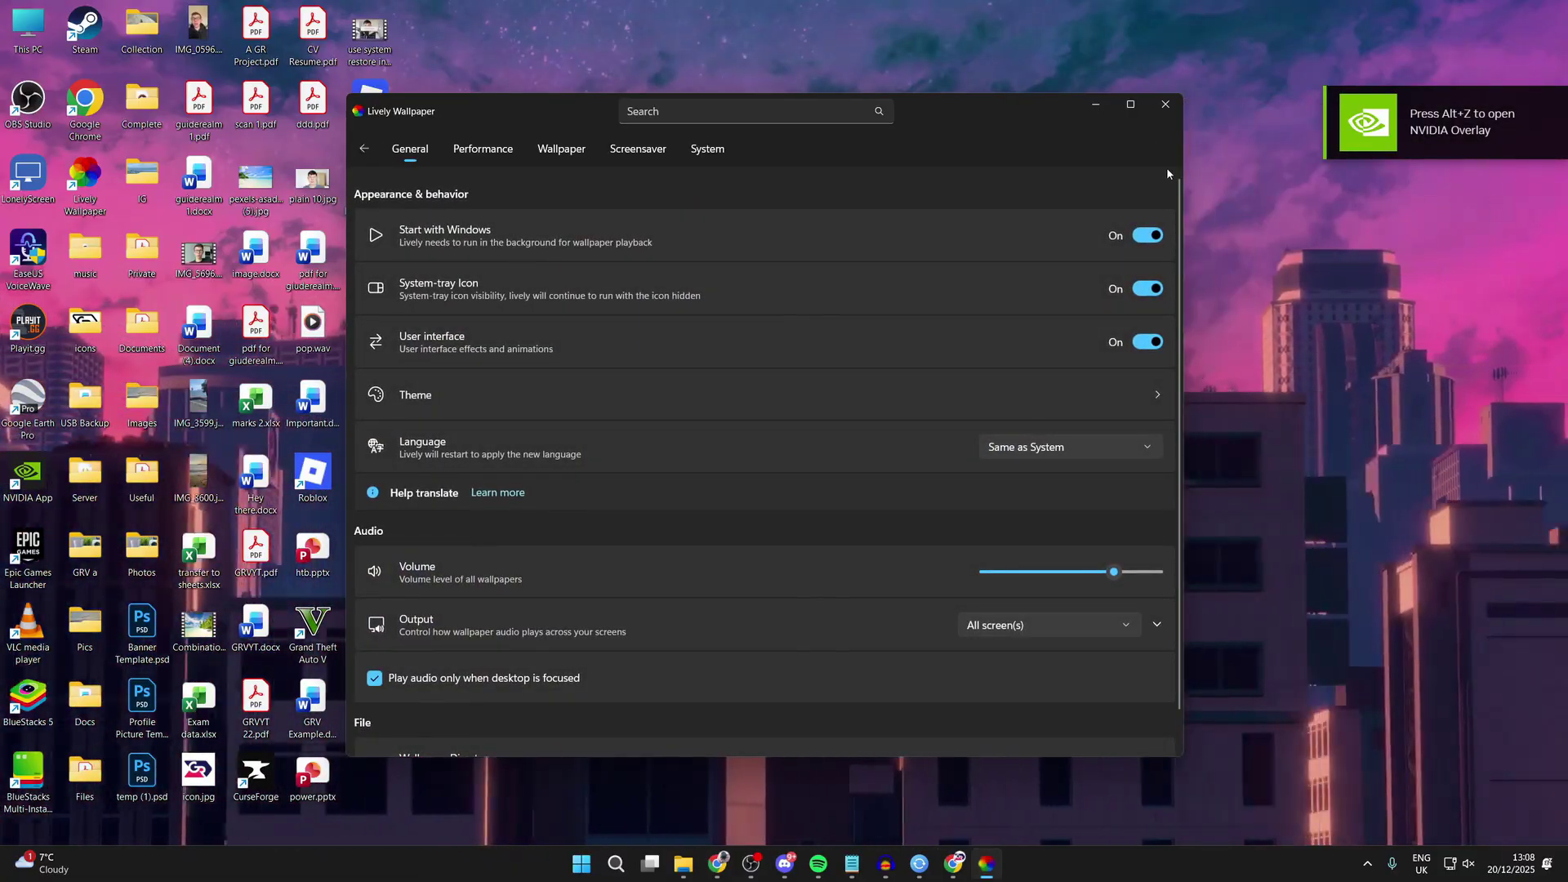
pyautogui.scroll(-1, 694, 219)
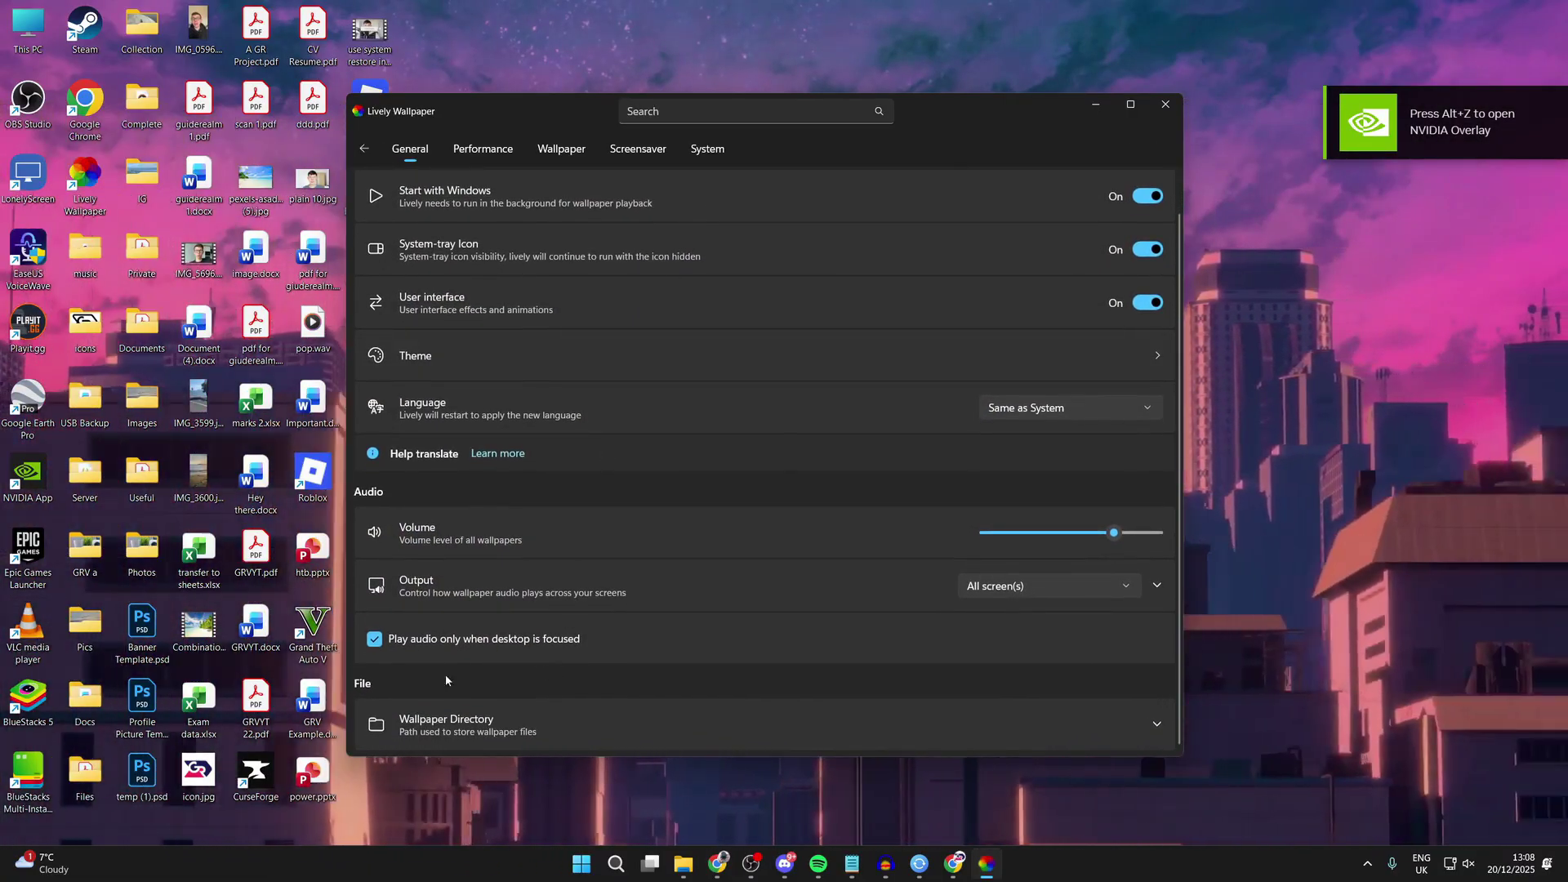
pyautogui.click(482, 638)
pyautogui.scroll(1, 484, 490)
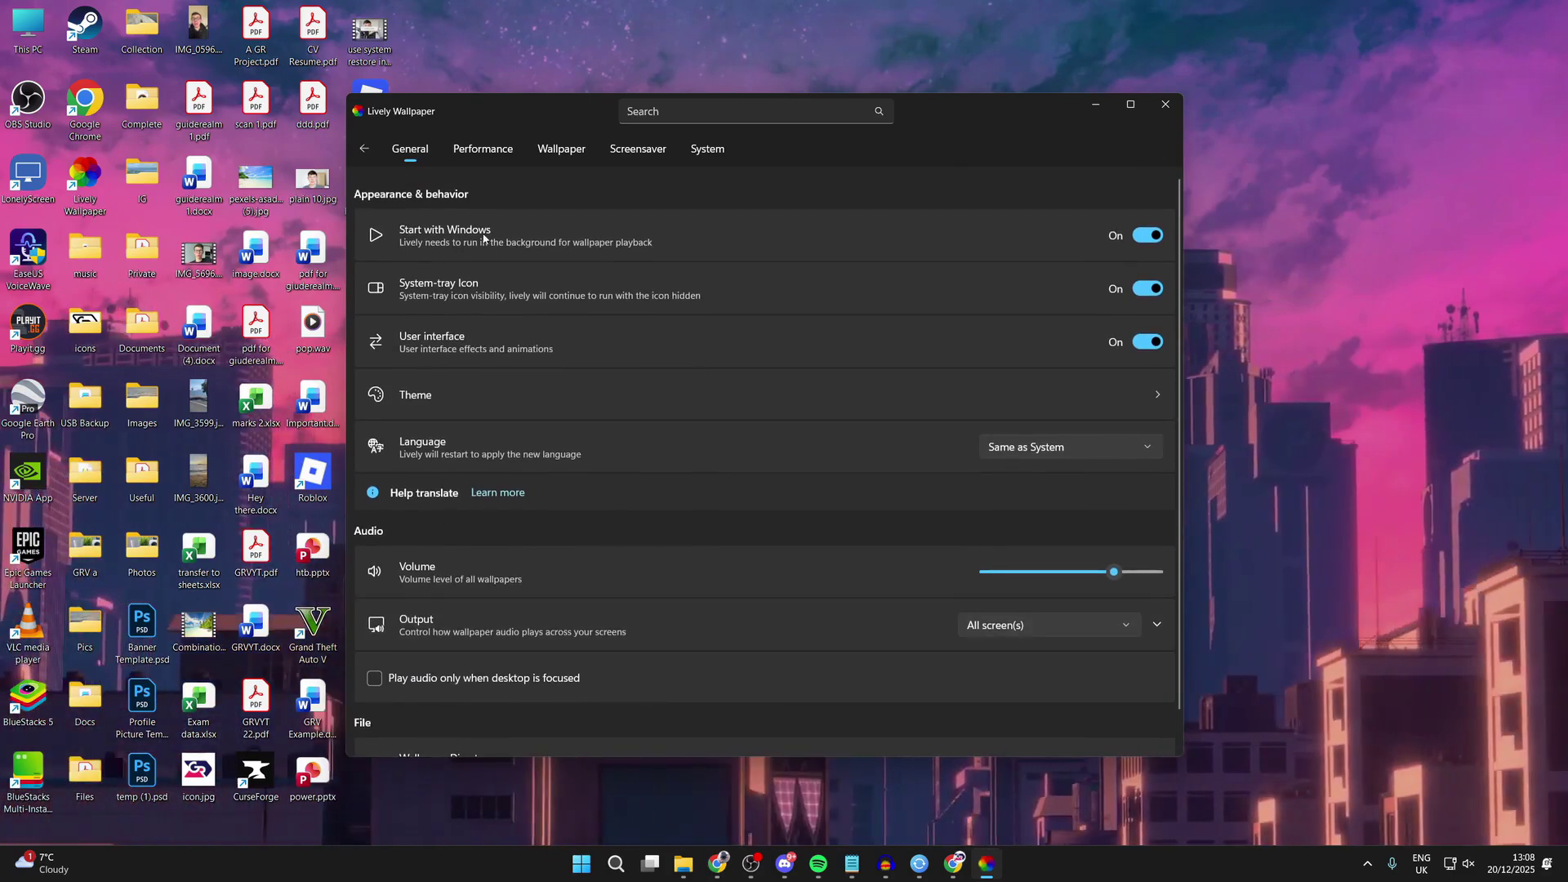
pyautogui.press('Escape')
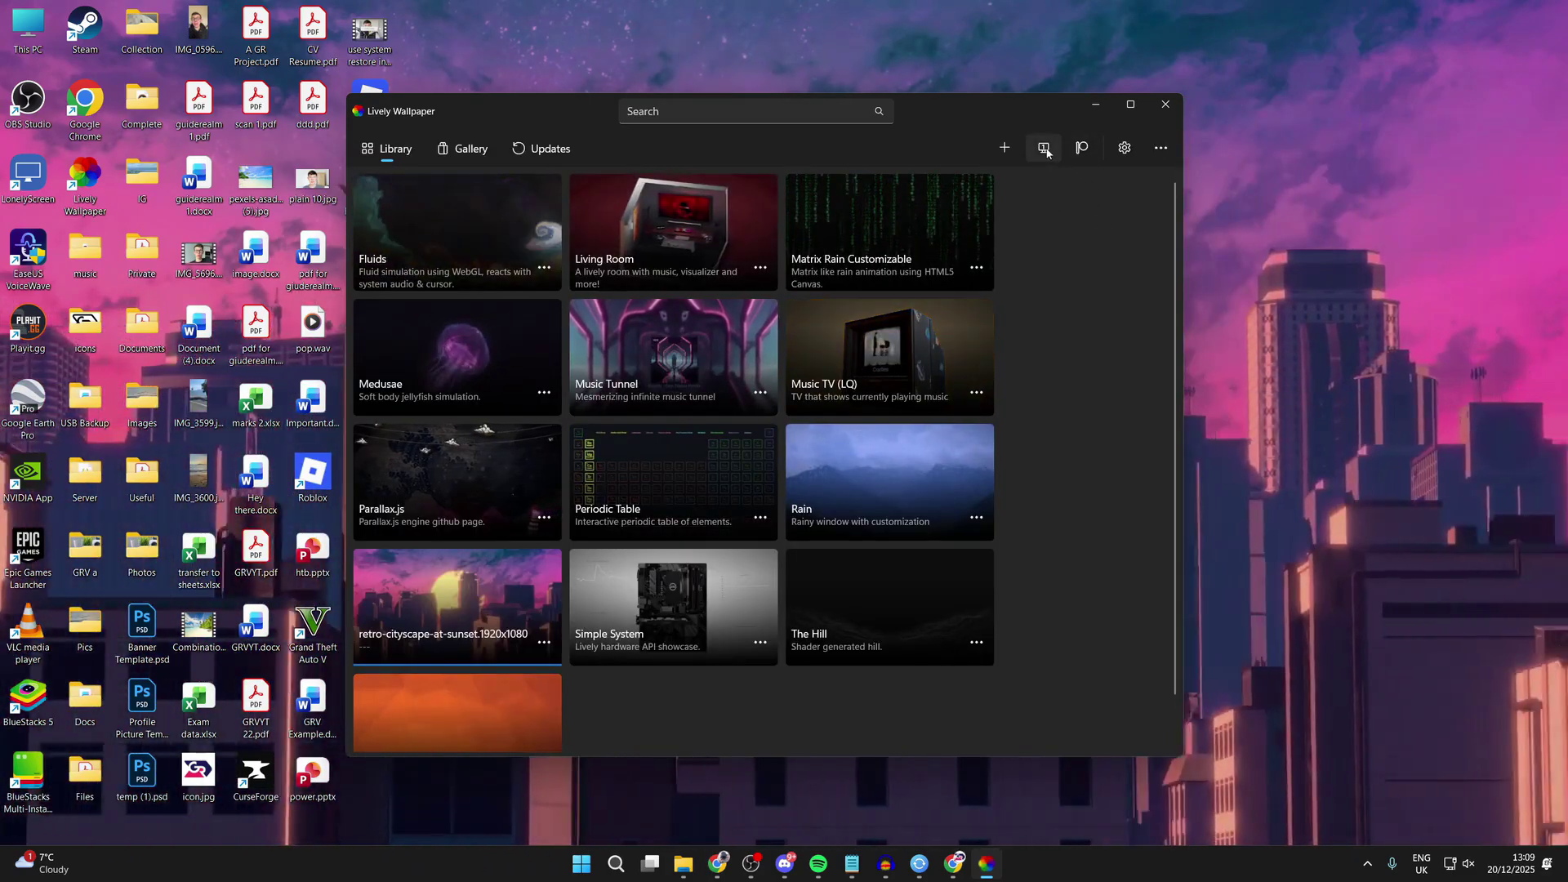
# Step: Set the display placement method to Duplicate, then apply the Music Tunnel wallpaper
pyautogui.click(1044, 149)
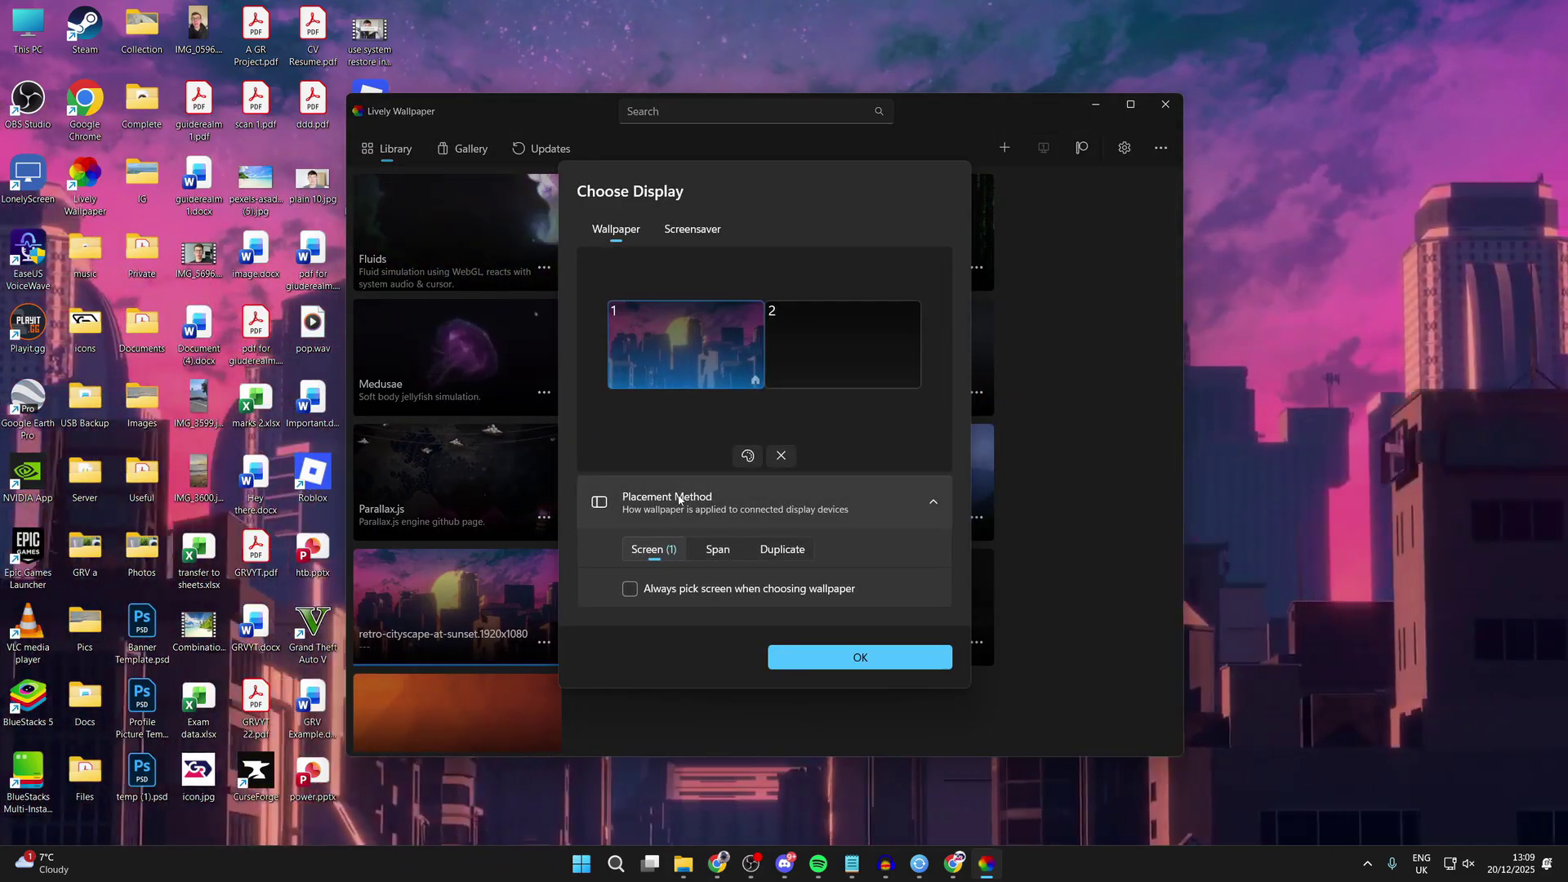
pyautogui.click(771, 552)
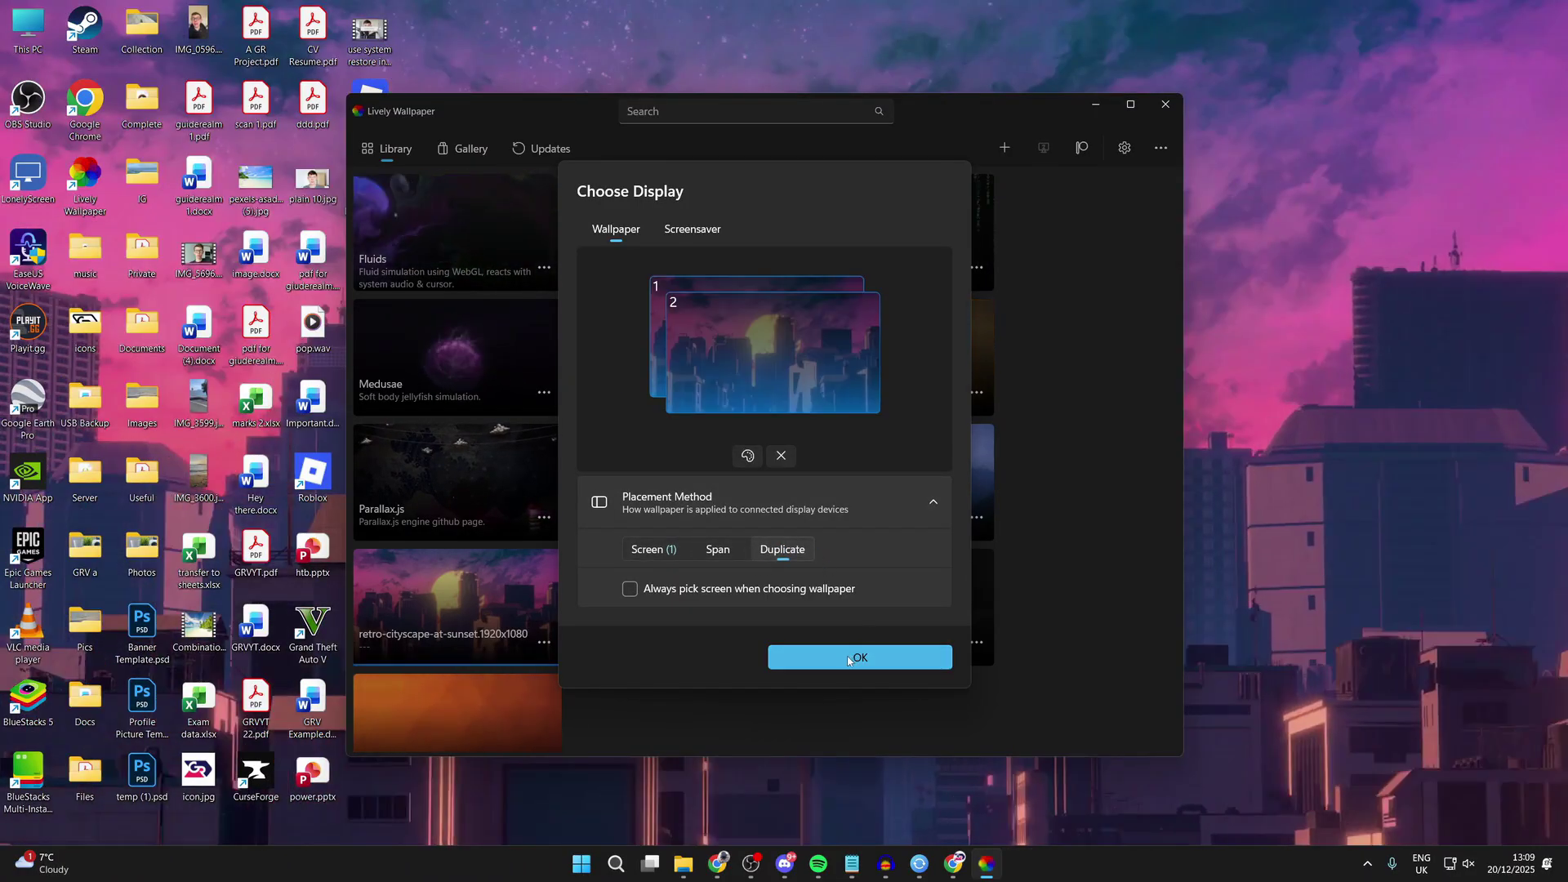
pyautogui.click(845, 651)
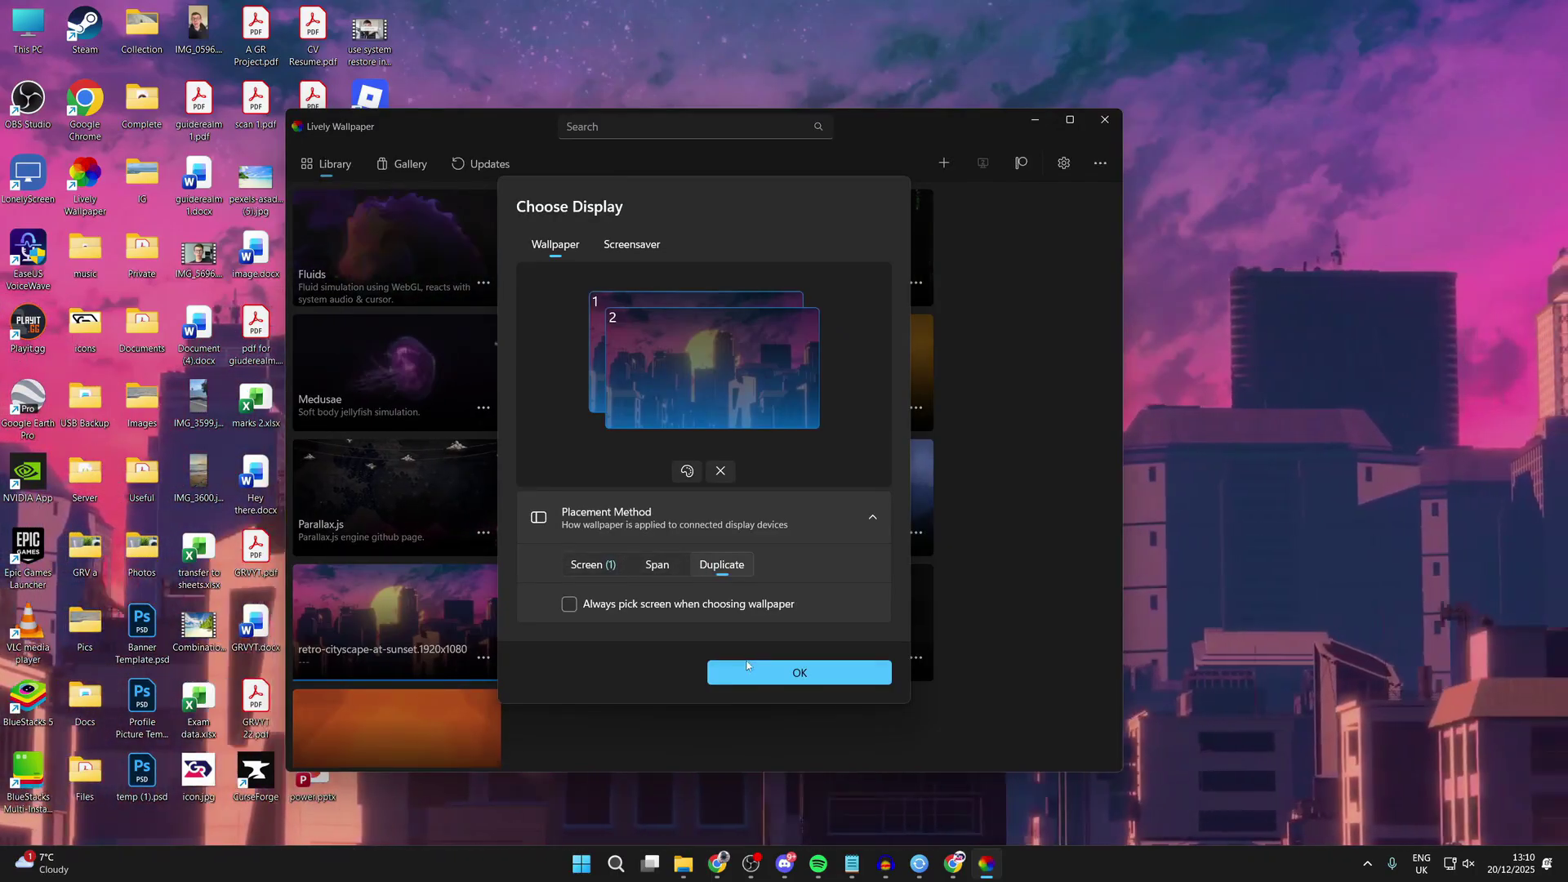
pyautogui.click(747, 665)
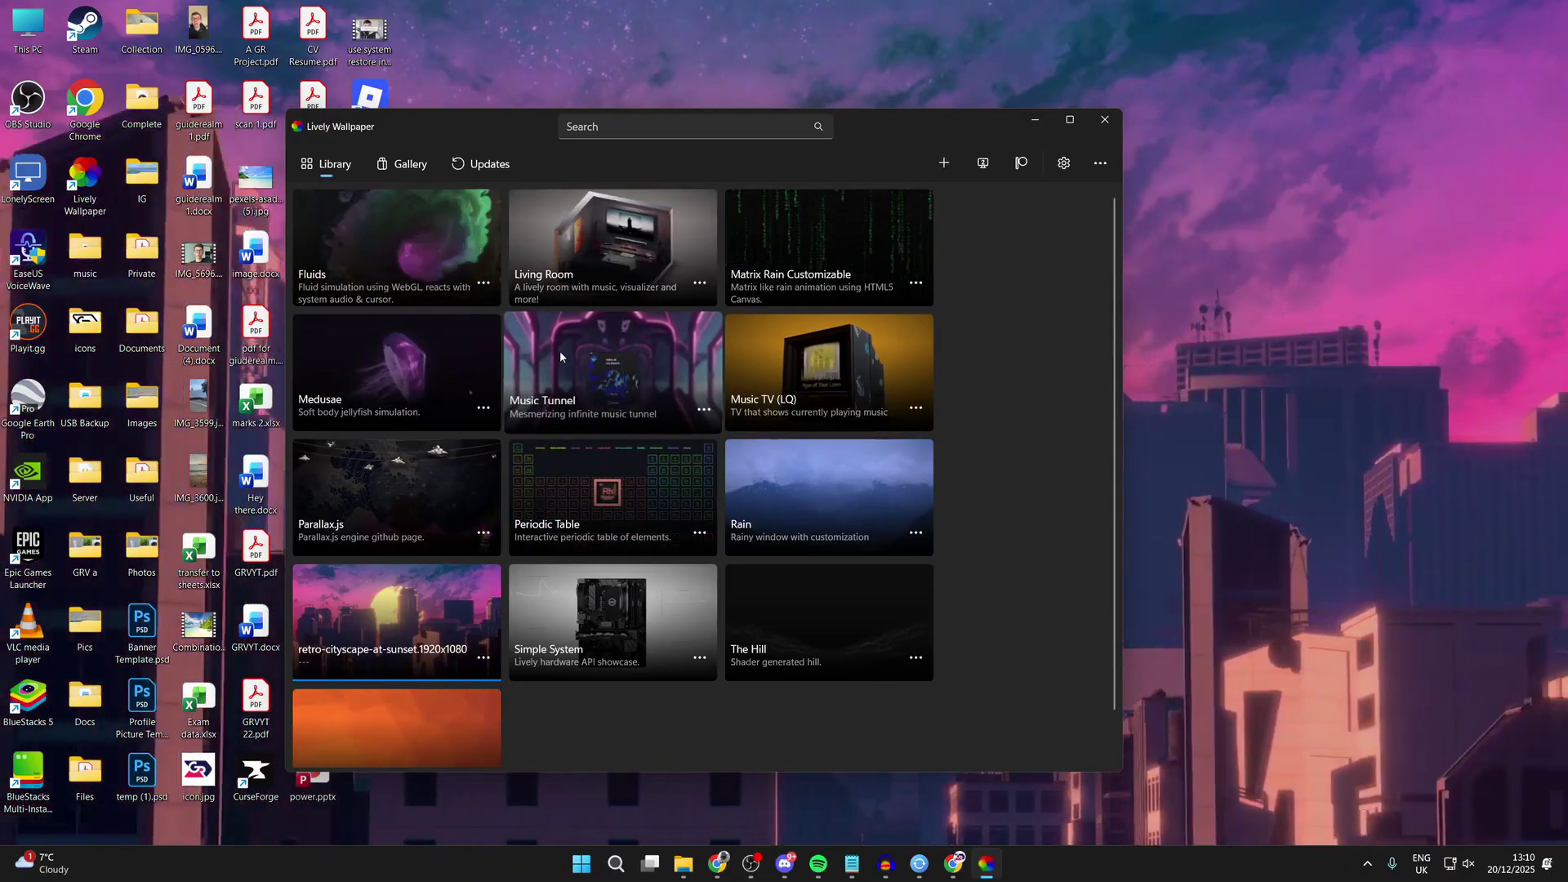
pyautogui.click(561, 350)
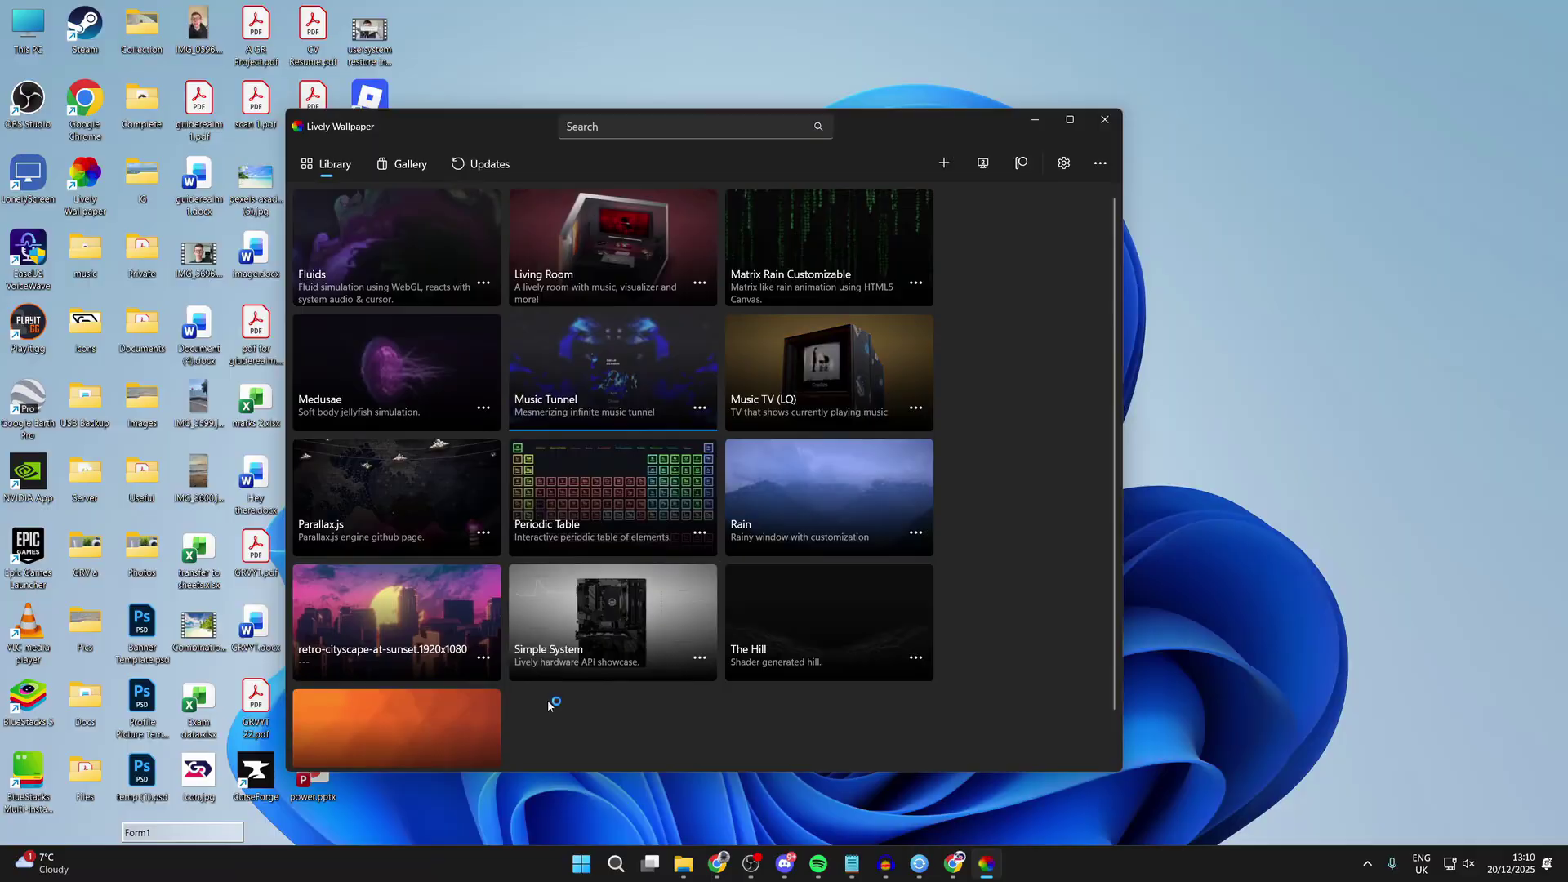